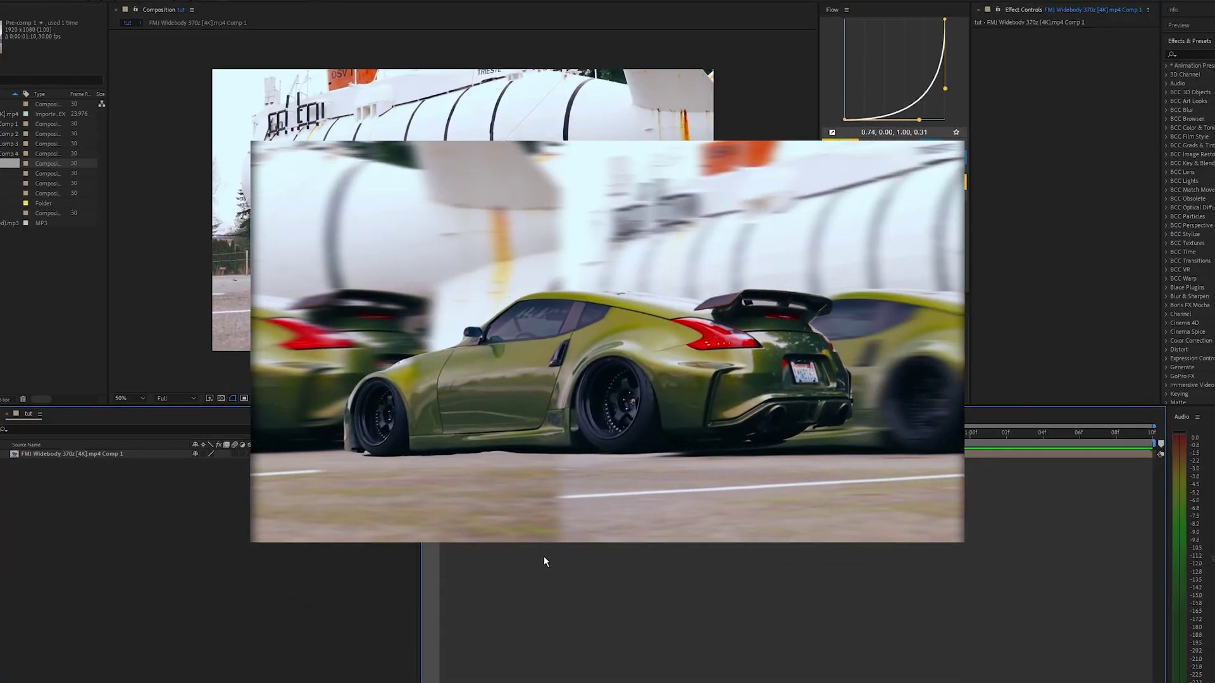
Open the car layer for rotoscoping with the Roto Brush and paint the whole car as foreground on the first frame.
{"action": "left_click", "coordinate": [511, 454]}
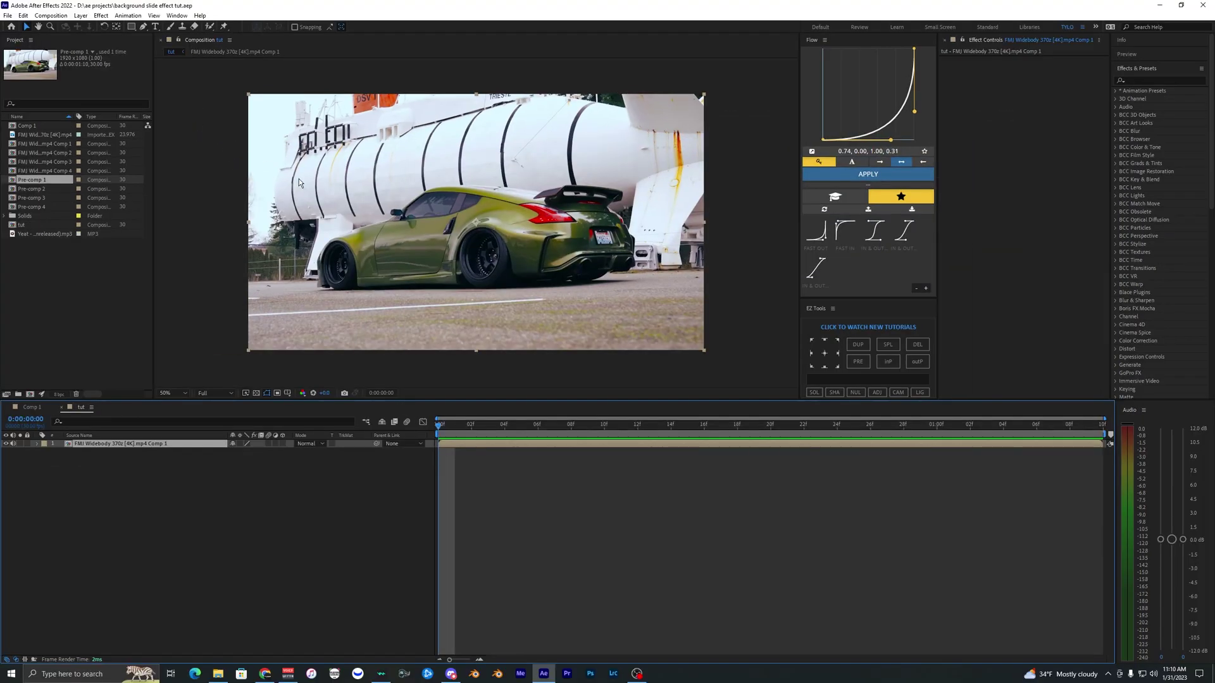
{"action": "left_click", "coordinate": [212, 28]}
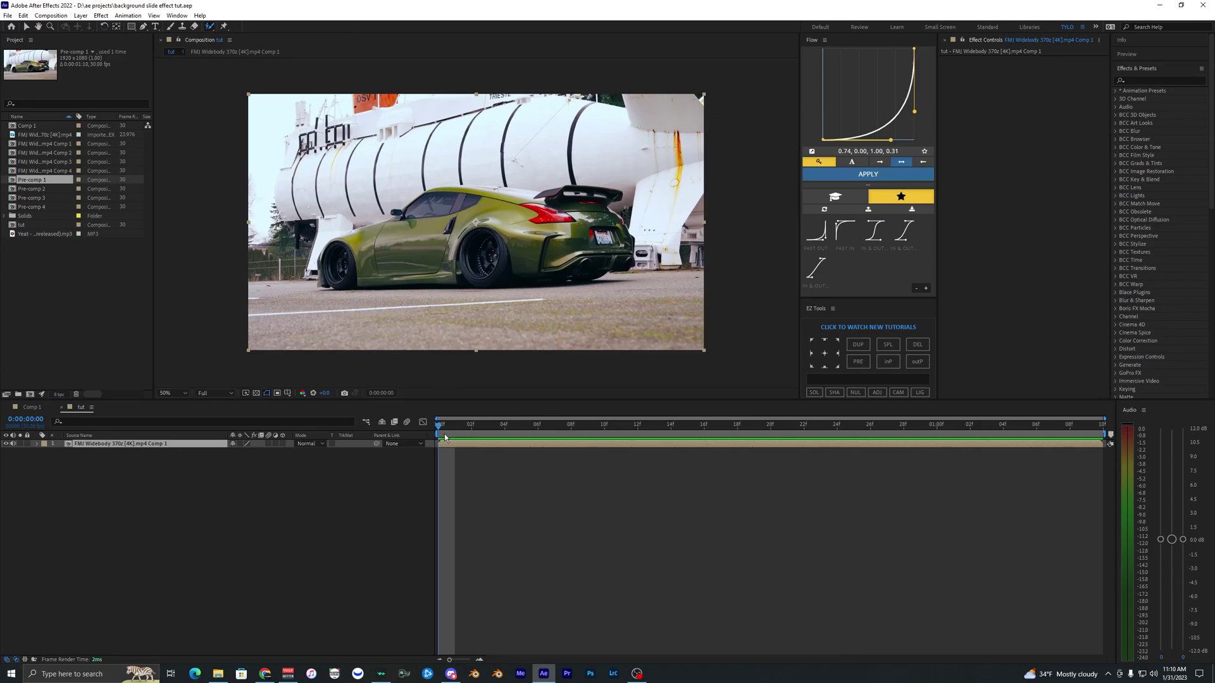
{"action": "left_click", "coordinate": [444, 437]}
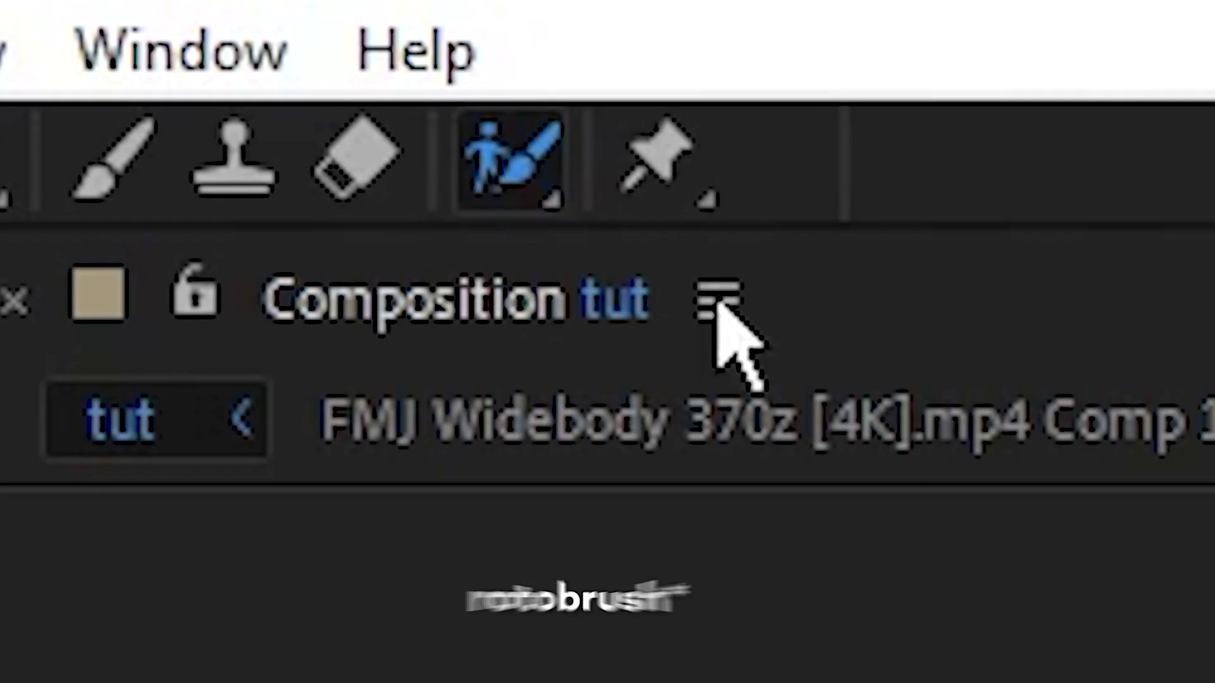
{"action": "left_click", "coordinate": [530, 248]}
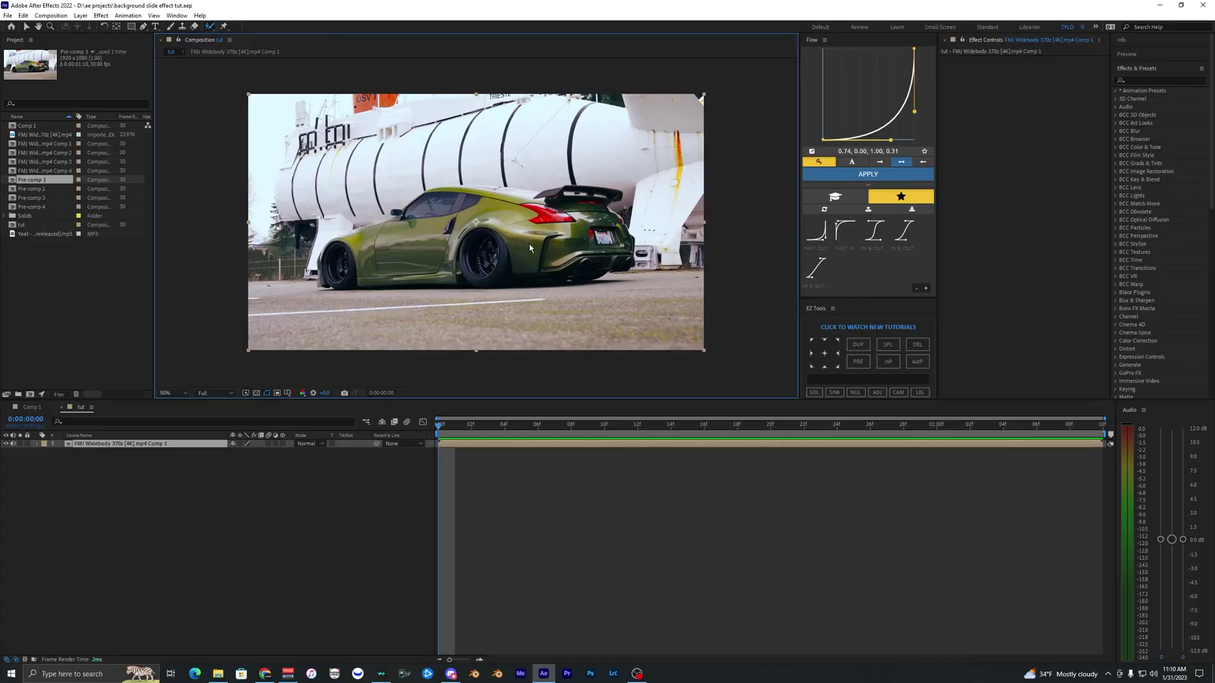
{"action": "double_click", "coordinate": [496, 229]}
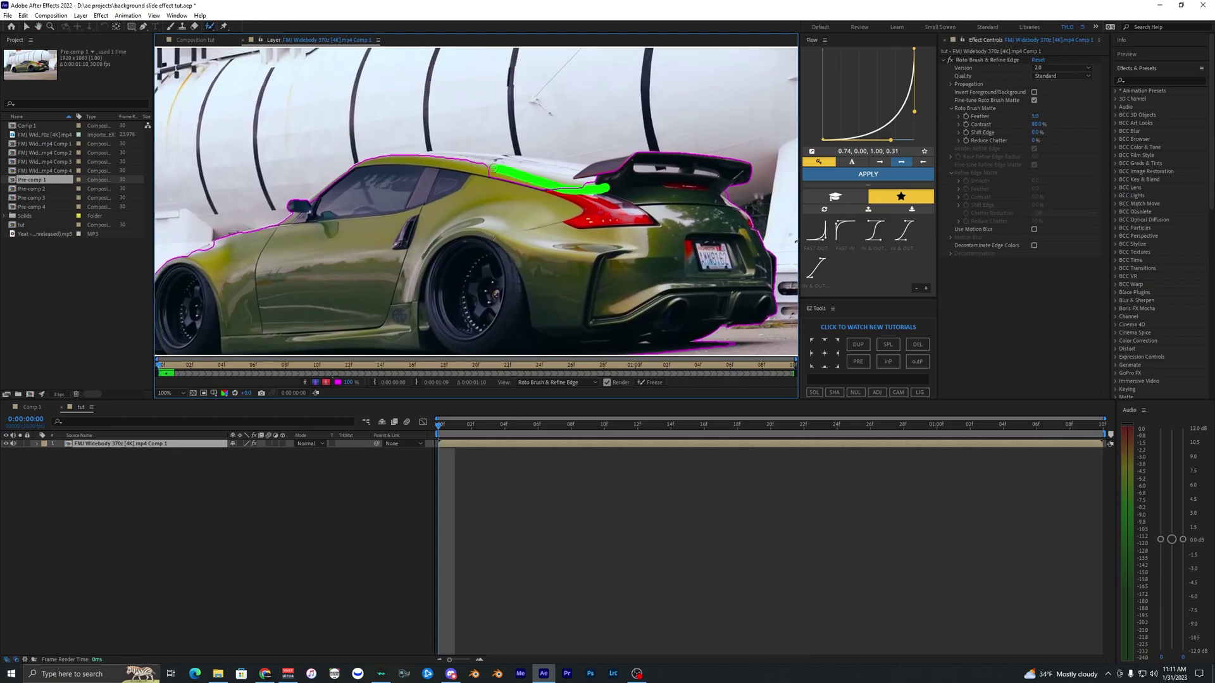
{"action": "left_click_drag", "start_coordinate": [593, 184], "coordinate": [552, 187]}
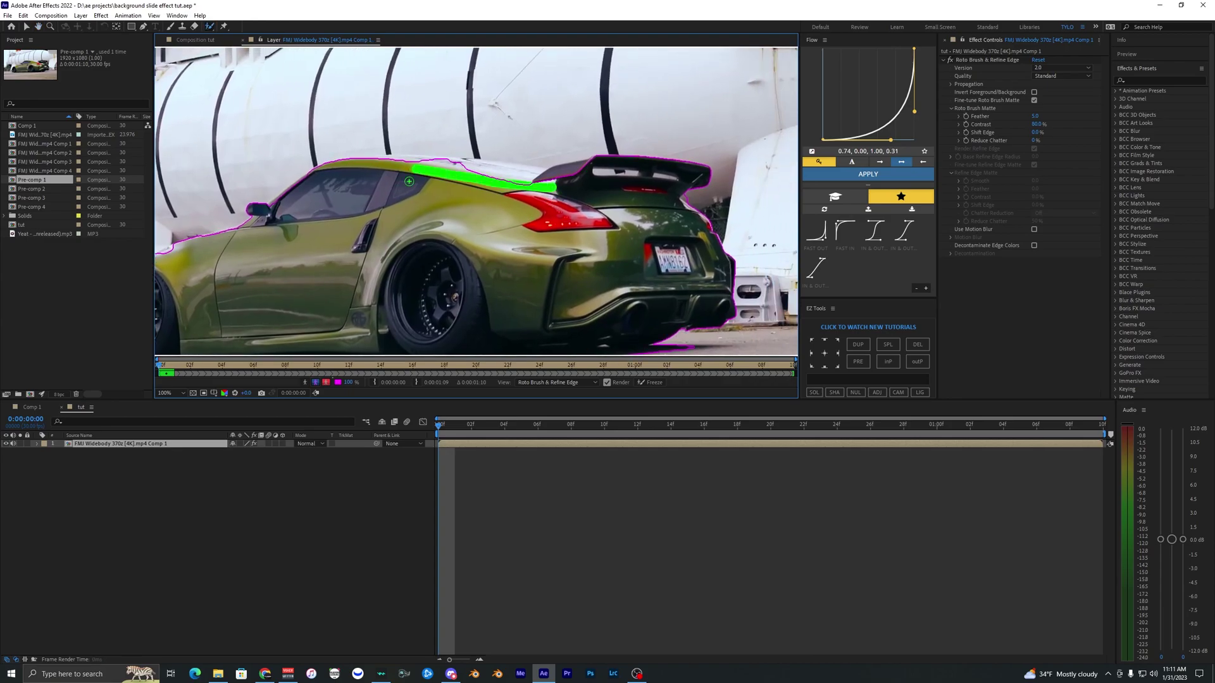
Propagate the Roto Brush selection through the opening frames, checking and touching up the car's outline.
{"action": "scroll", "coordinate": [408, 182], "scroll_direction": "down", "scroll_amount": 2}
{"action": "key", "text": "space"}
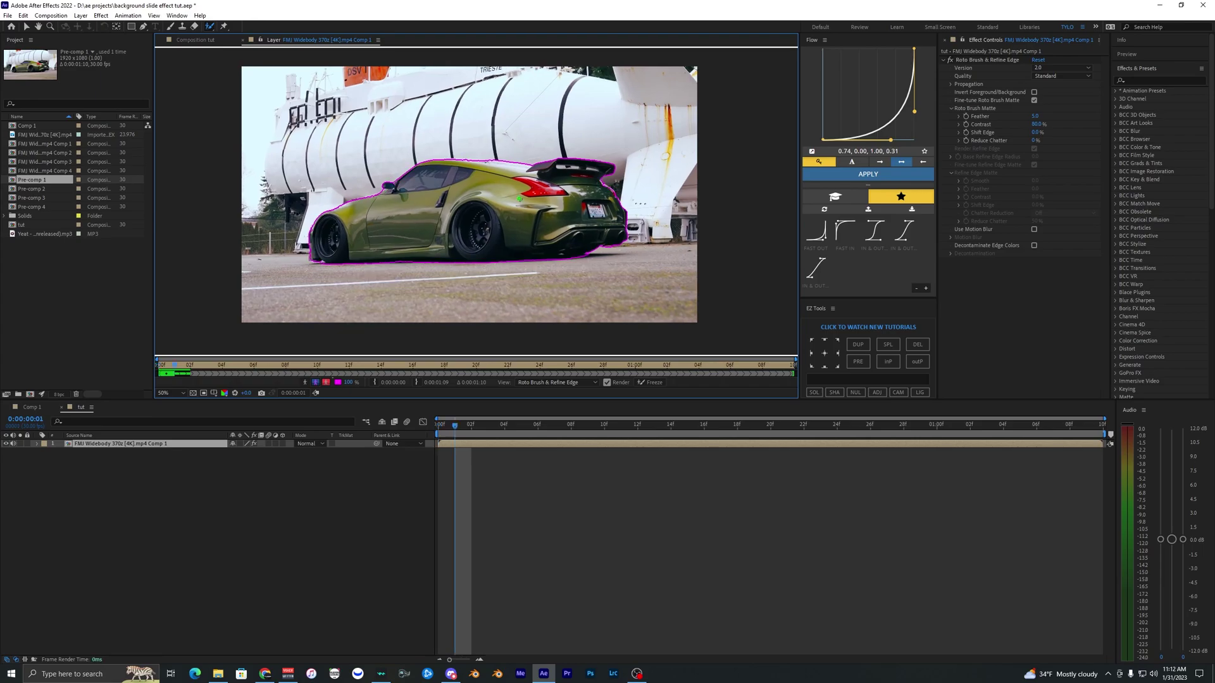
{"action": "key", "text": "Page_Up"}
{"action": "key", "text": "Page_Up"}
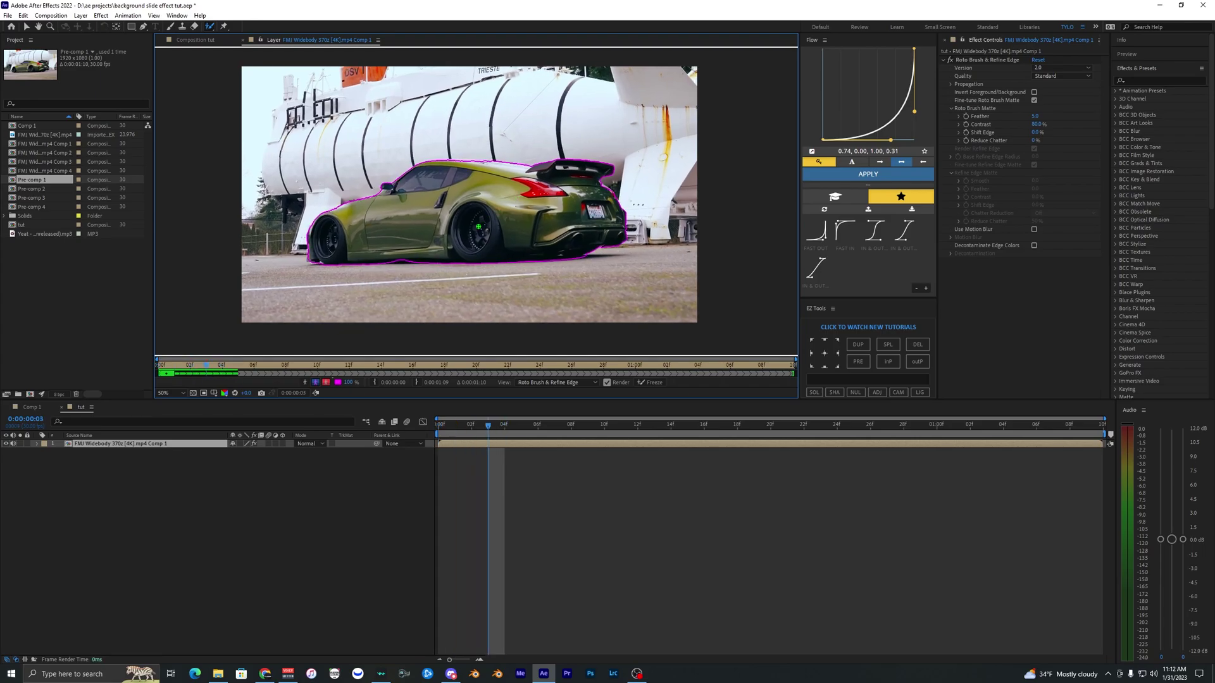
{"action": "key", "text": "Page_Down"}
{"action": "key", "text": "Page_Down"}
{"action": "scroll", "coordinate": [400, 238], "scroll_direction": "up", "scroll_amount": 2}
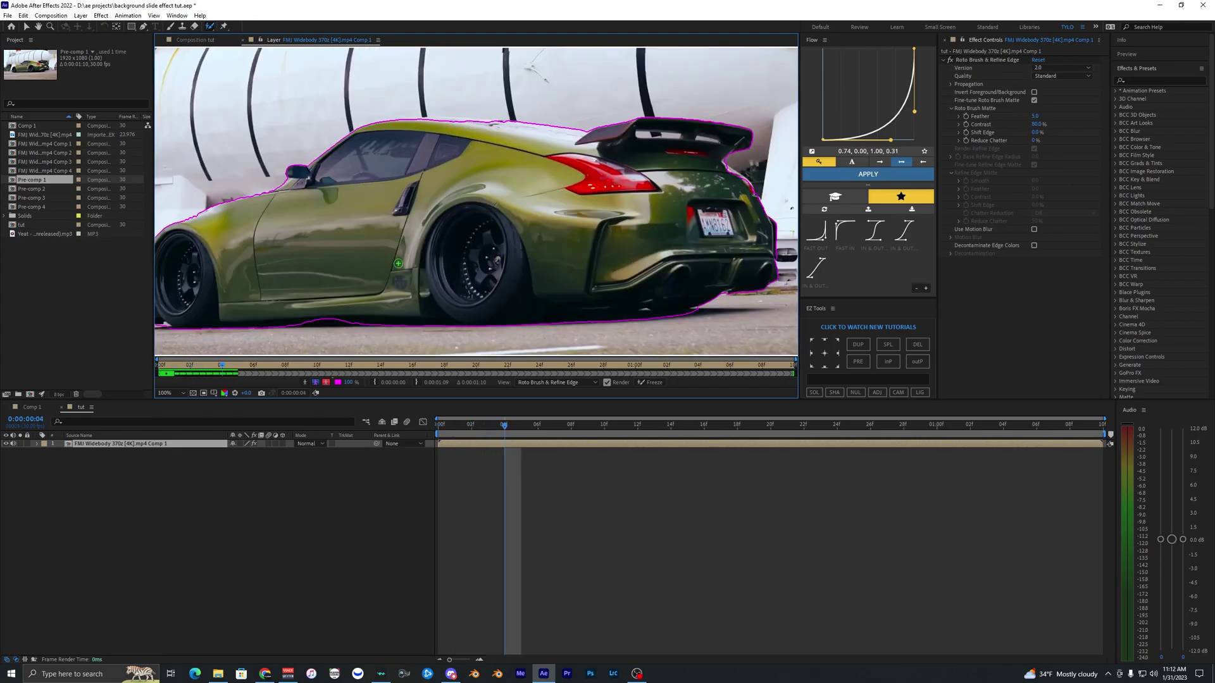
{"action": "left_click_drag", "start_coordinate": [446, 248], "coordinate": [438, 248]}
{"action": "scroll", "coordinate": [404, 254], "scroll_direction": "down", "scroll_amount": 2}
{"action": "key", "text": "space"}
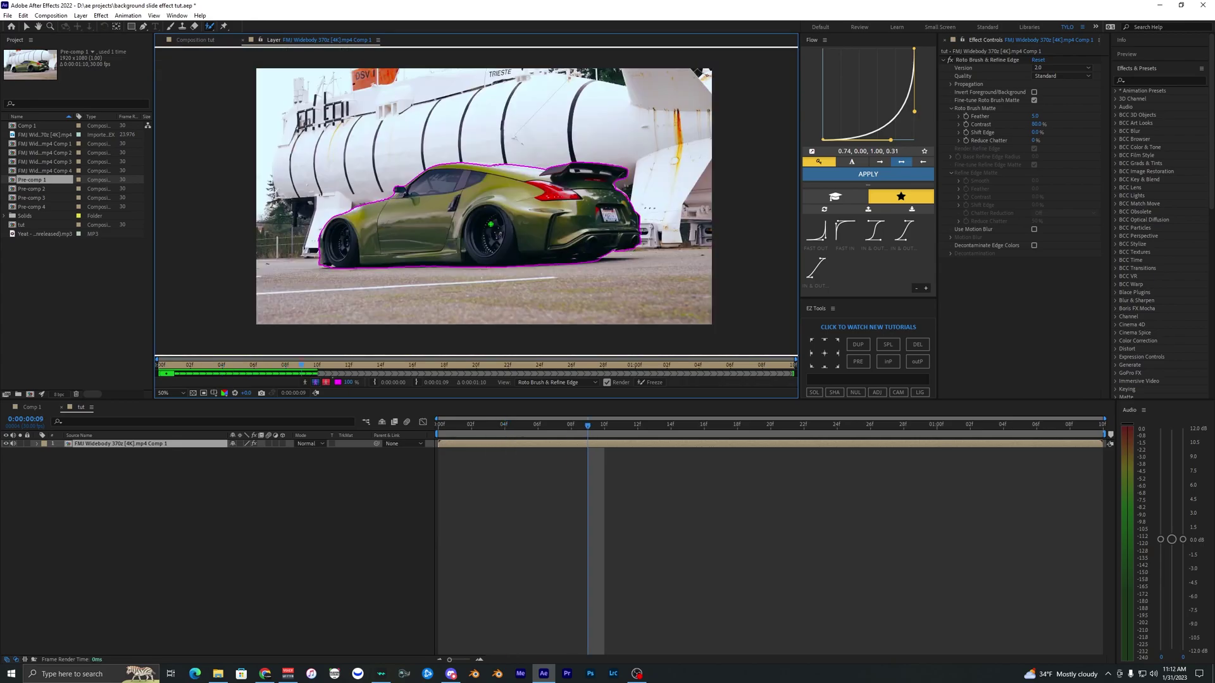
Subtract the ground shadow beneath the rear bumper from the Roto Brush selection at frame 22.
{"action": "scroll", "coordinate": [525, 229], "scroll_direction": "up", "scroll_amount": 4}
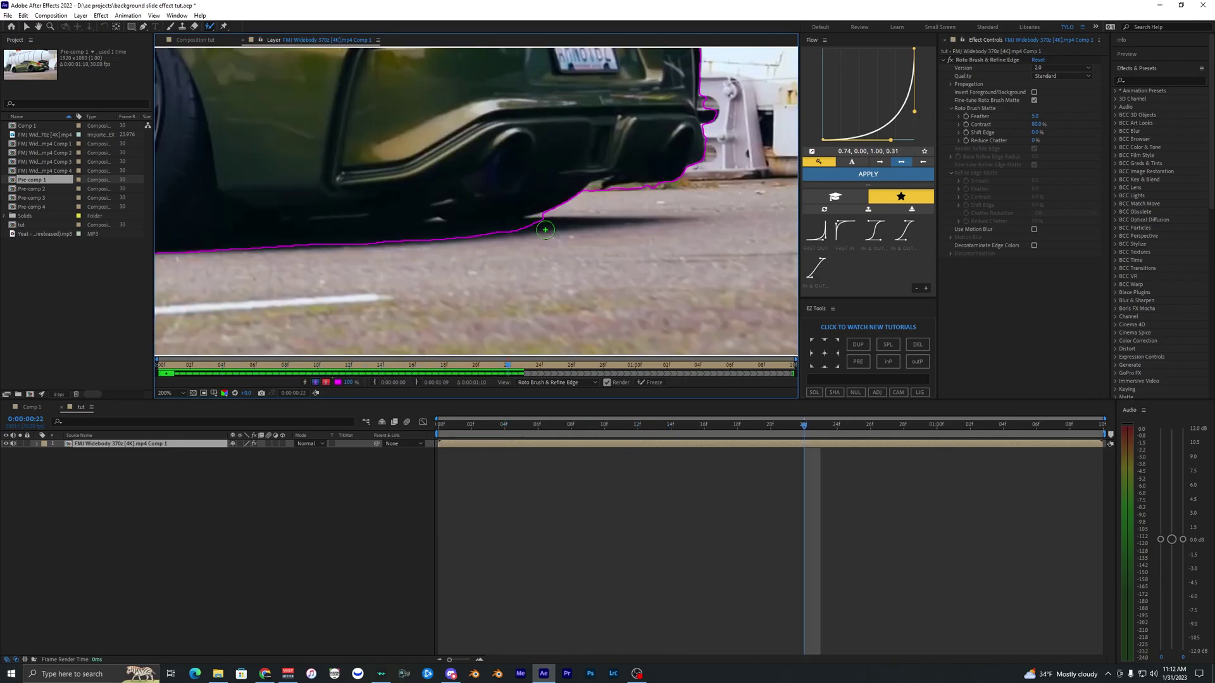
{"action": "mouse_move", "coordinate": [497, 219]}
{"action": "left_mouse_down"}
{"action": "mouse_move", "coordinate": [544, 215]}
{"action": "mouse_move", "coordinate": [529, 243]}
{"action": "mouse_move", "coordinate": [549, 243]}
{"action": "mouse_move", "coordinate": [550, 254]}
{"action": "left_mouse_up"}
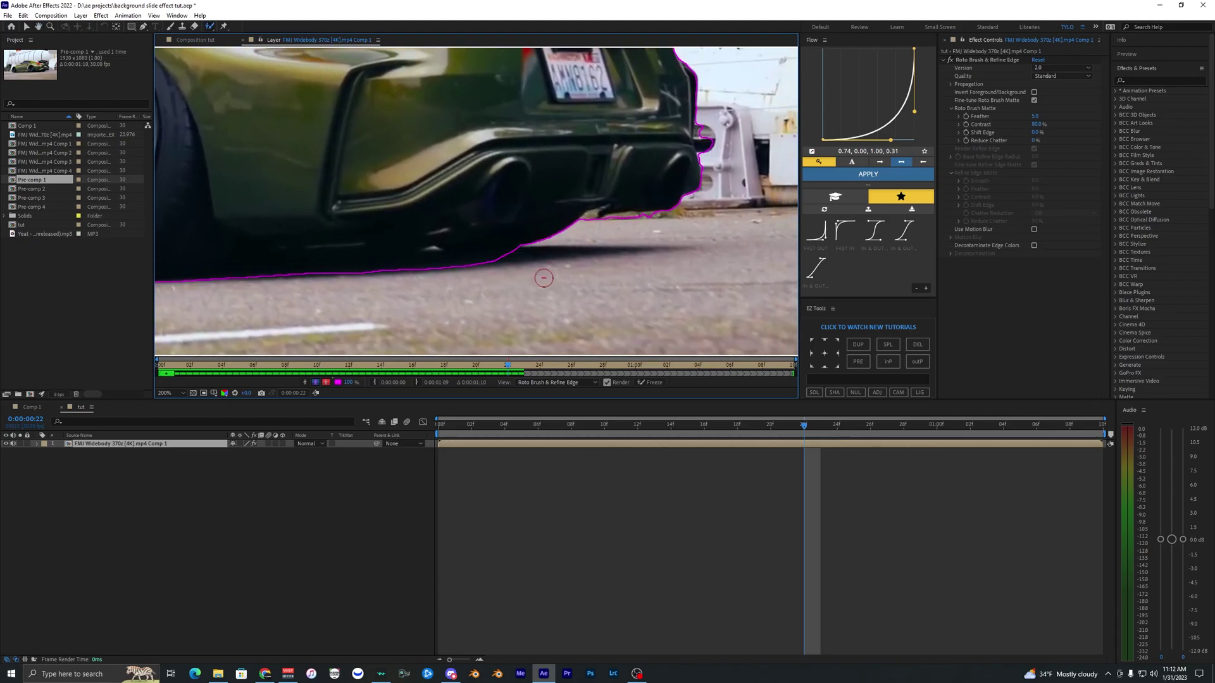
{"action": "scroll", "coordinate": [508, 262], "scroll_direction": "down", "scroll_amount": 6}
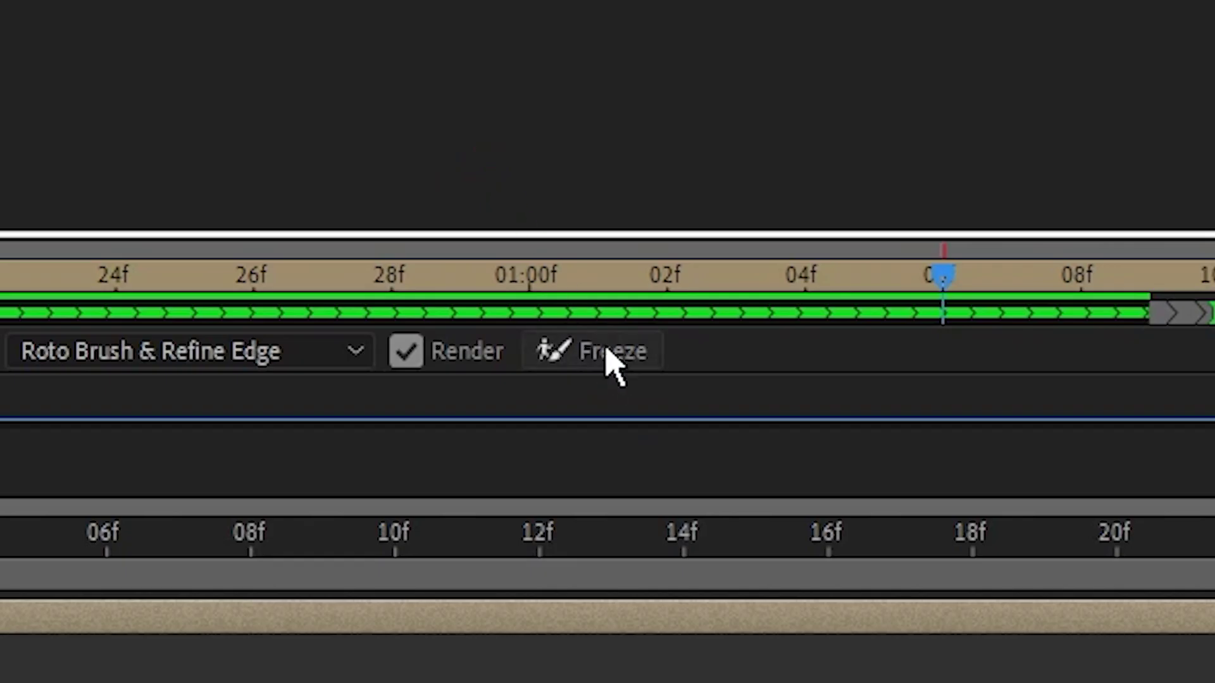
Freeze the Roto Brush result and return to the first frame of the tut composition.
{"action": "left_click", "coordinate": [653, 381]}
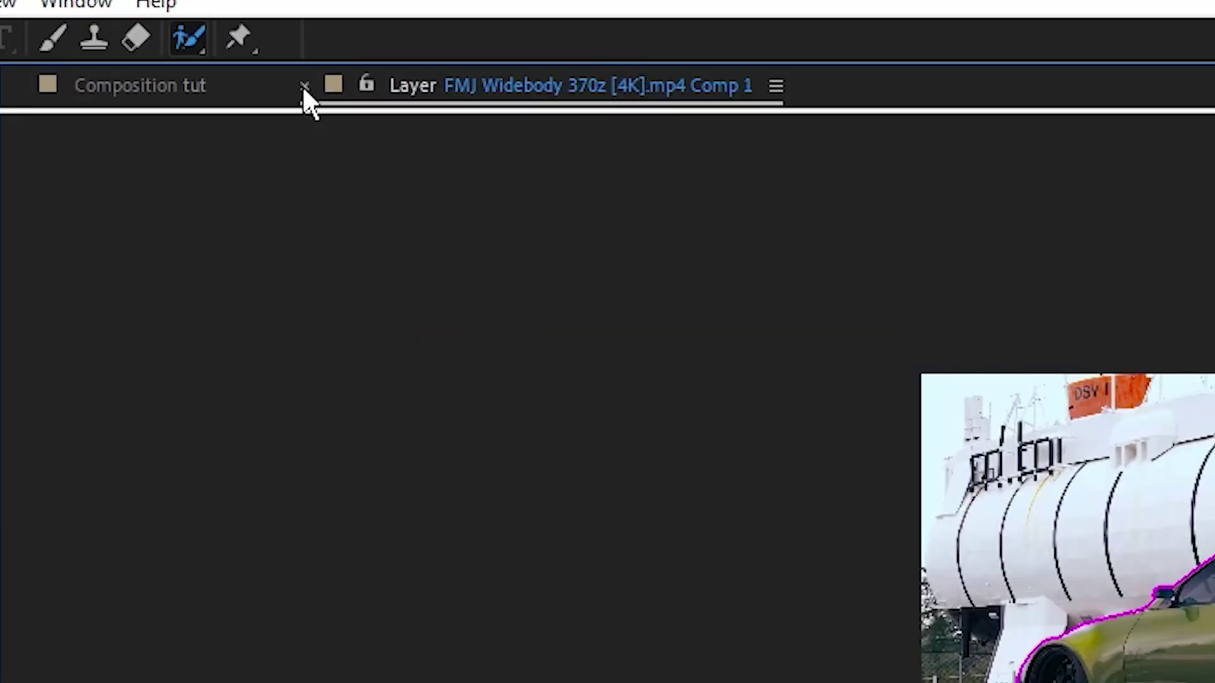
{"action": "left_click", "coordinate": [303, 84]}
{"action": "key", "text": "v"}
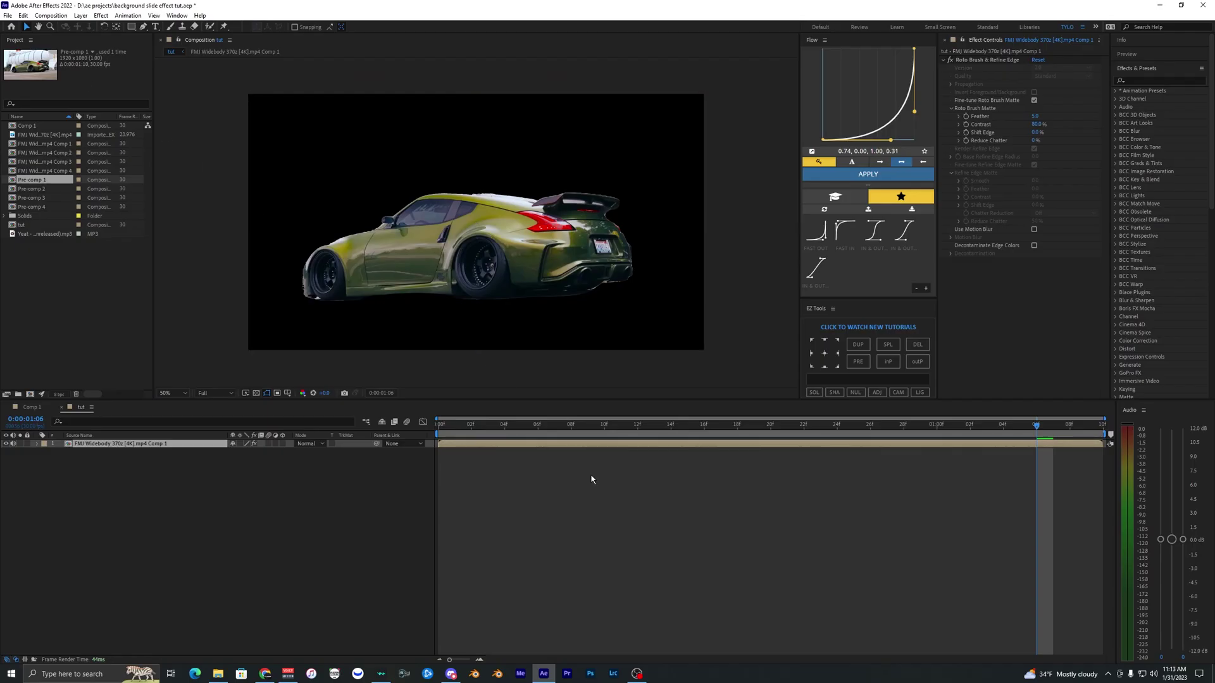
{"action": "left_click", "coordinate": [591, 479]}
{"action": "left_click_drag", "start_coordinate": [476, 426], "coordinate": [404, 431]}
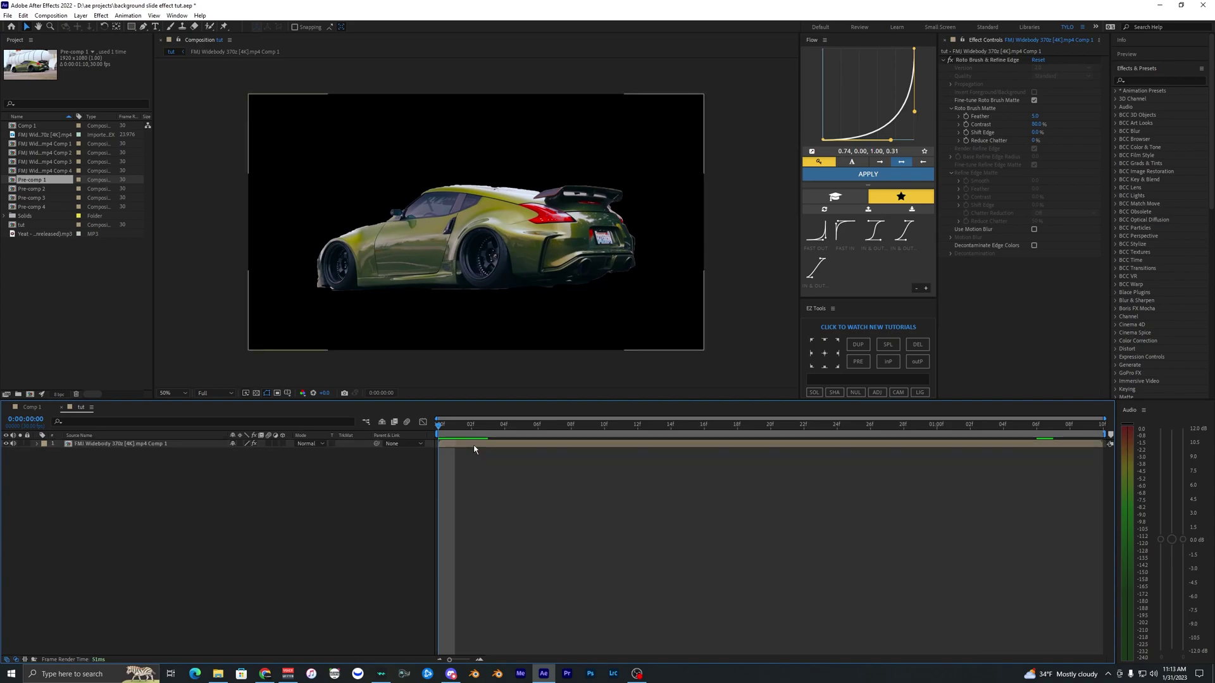
Duplicate the rotoscoped car layer and remove the Roto Brush & Refine Edge effect from the lower copy.
{"action": "left_click", "coordinate": [474, 444]}
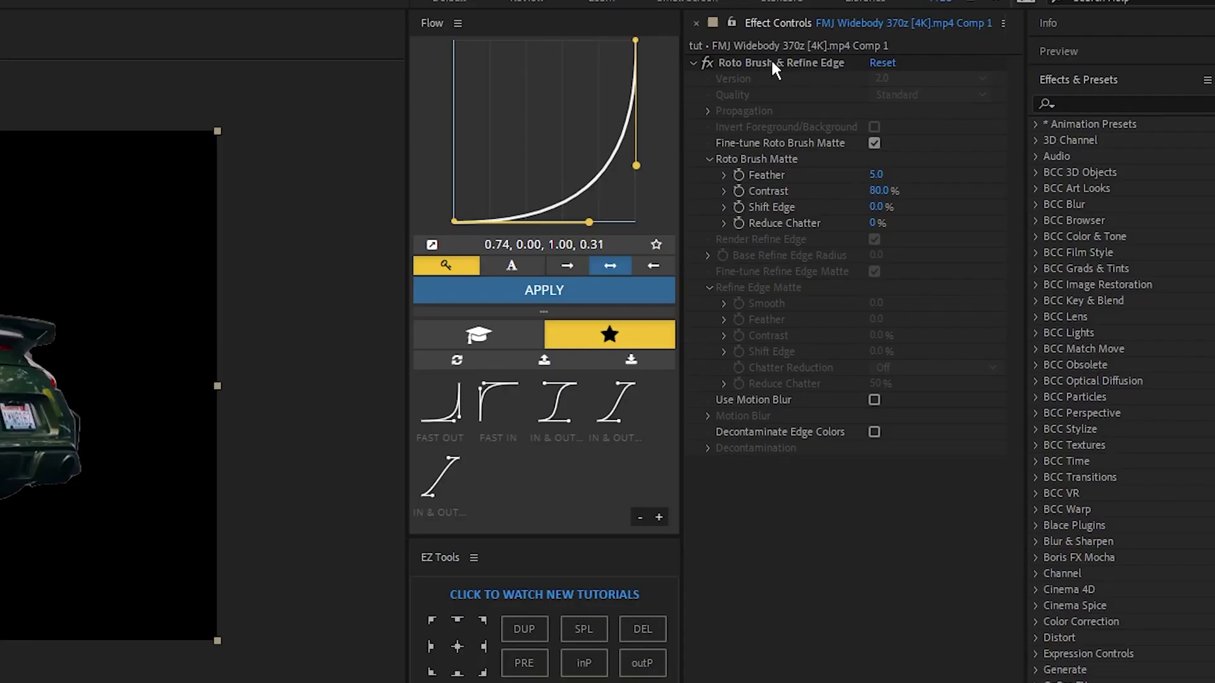
{"action": "left_click", "coordinate": [771, 62]}
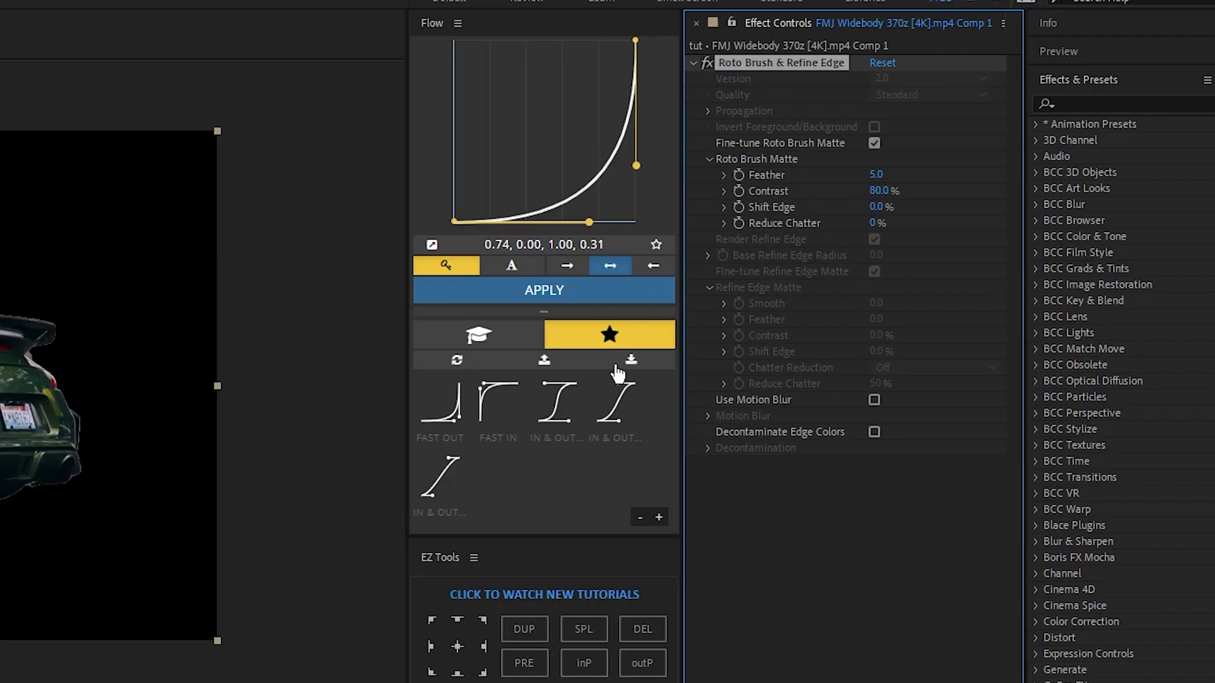
{"action": "key", "text": "Delete"}
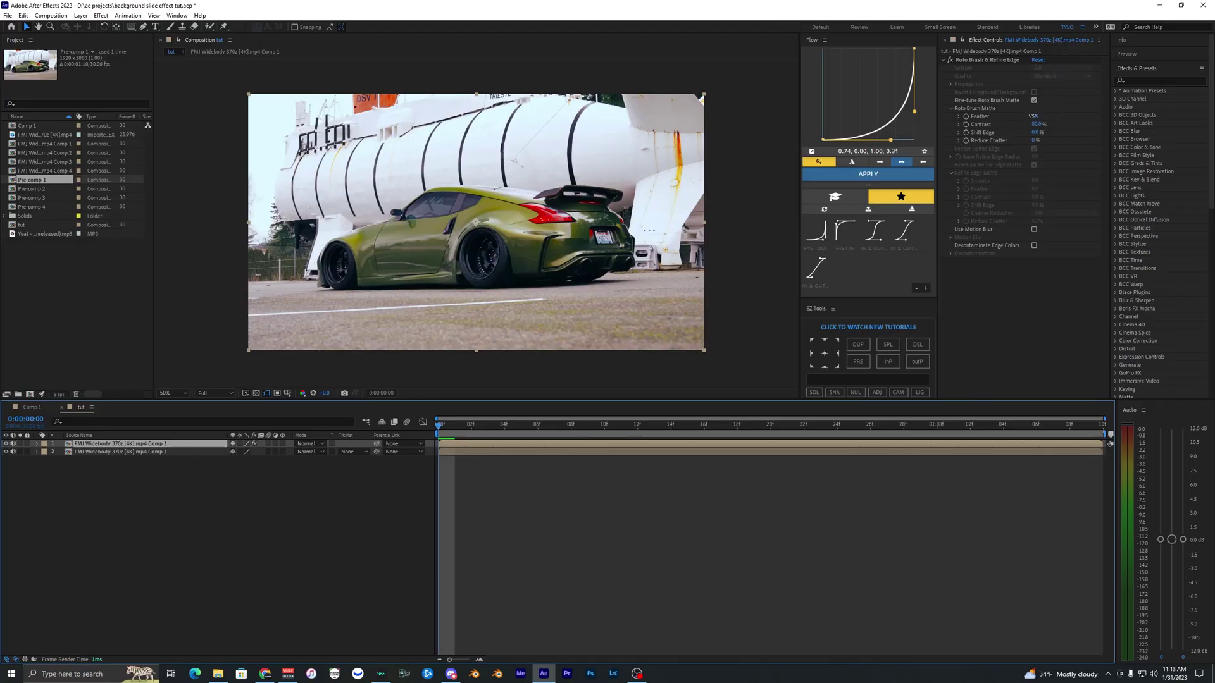
Set the Roto Brush Matte feather to 10 on the upper car layer and save the project.
{"action": "left_click", "coordinate": [1033, 116]}
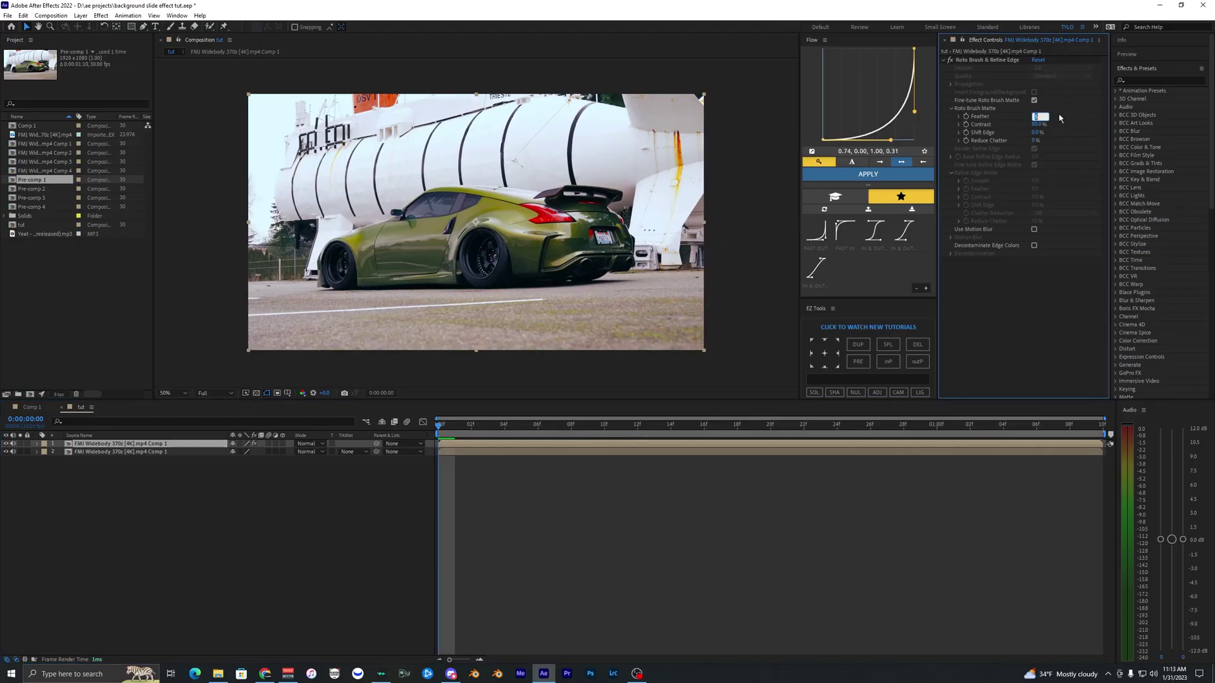
{"action": "left_click", "coordinate": [1060, 119]}
{"action": "left_click", "coordinate": [457, 445]}
{"action": "key", "text": "ctrl+s"}
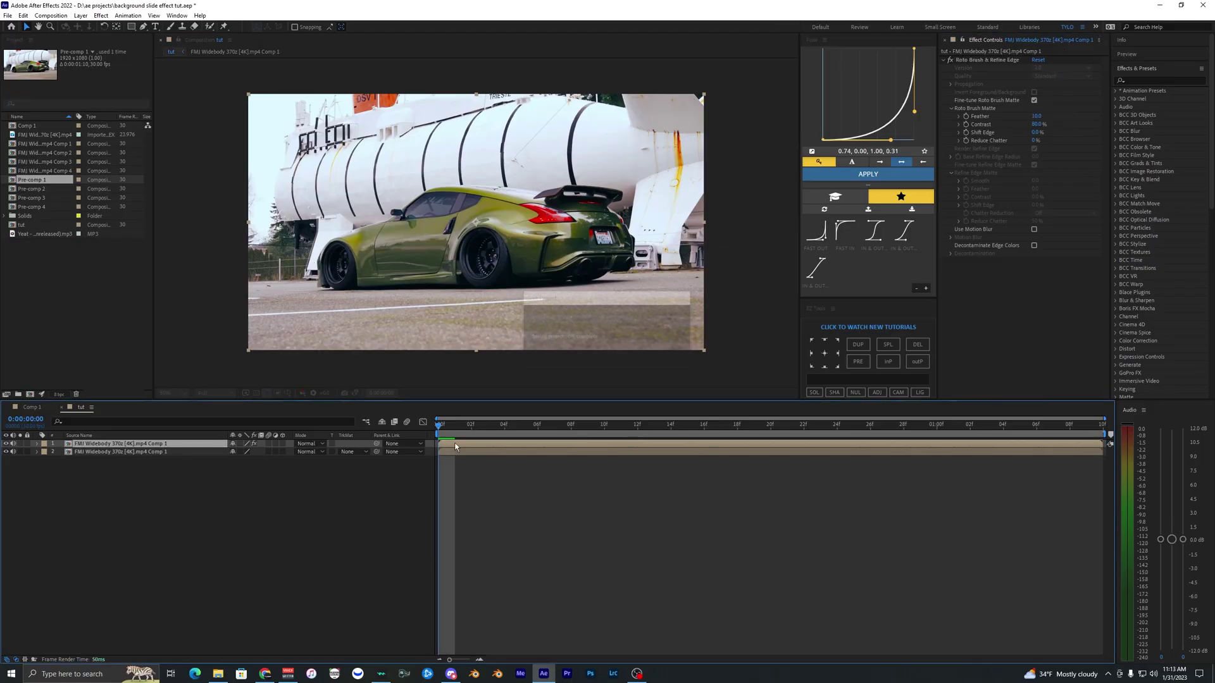
{"action": "left_click_drag", "start_coordinate": [440, 427], "coordinate": [358, 438]}
{"action": "left_click", "coordinate": [509, 504]}
{"action": "left_click", "coordinate": [474, 447]}
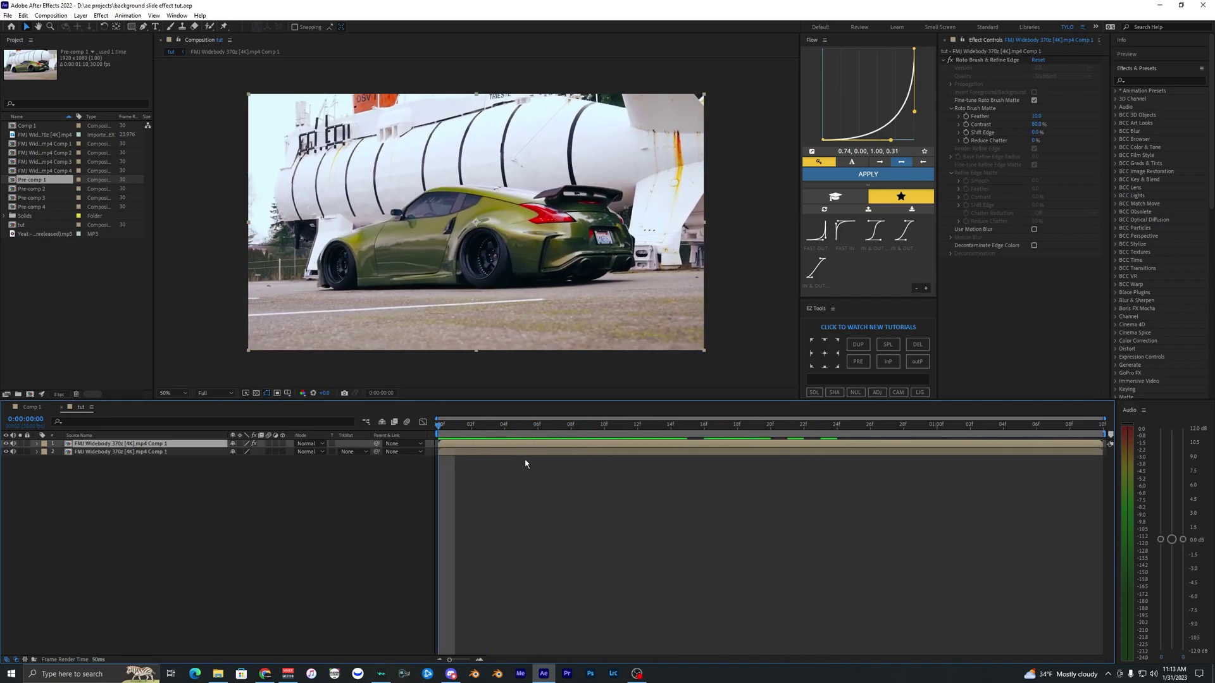
Apply the Offset distort effect to the lower, full-background car layer.
{"action": "left_click", "coordinate": [460, 452]}
{"action": "left_click", "coordinate": [1141, 79]}
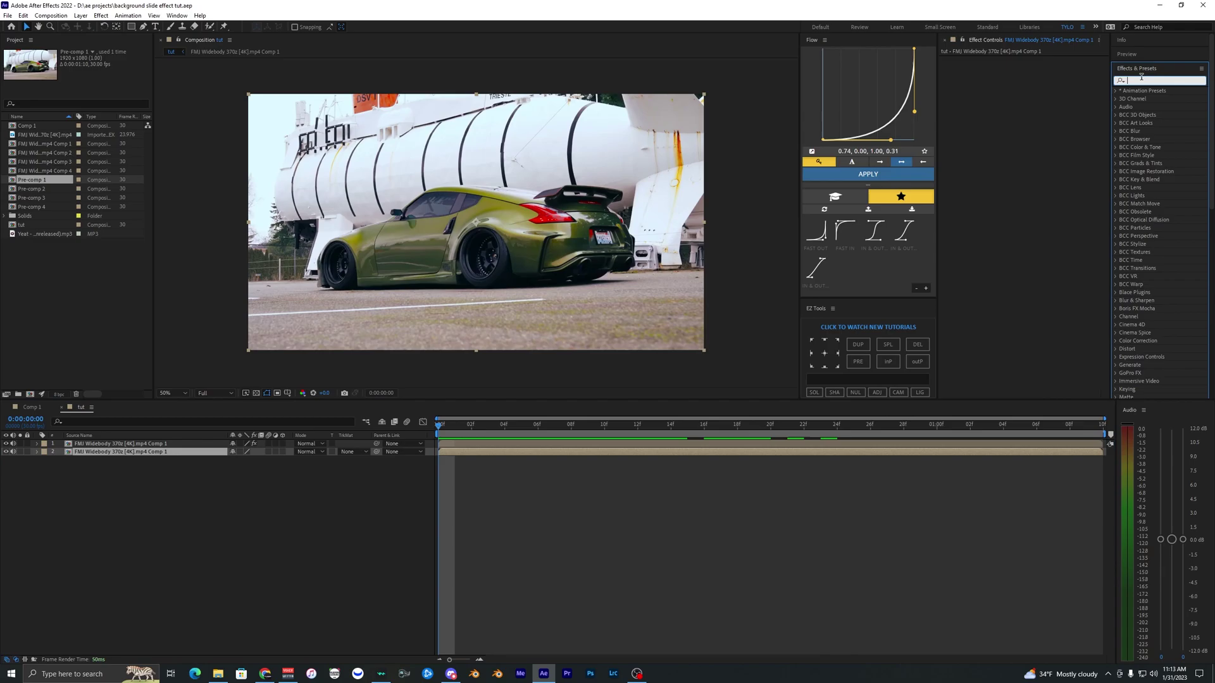
{"action": "type", "text": "offset"}
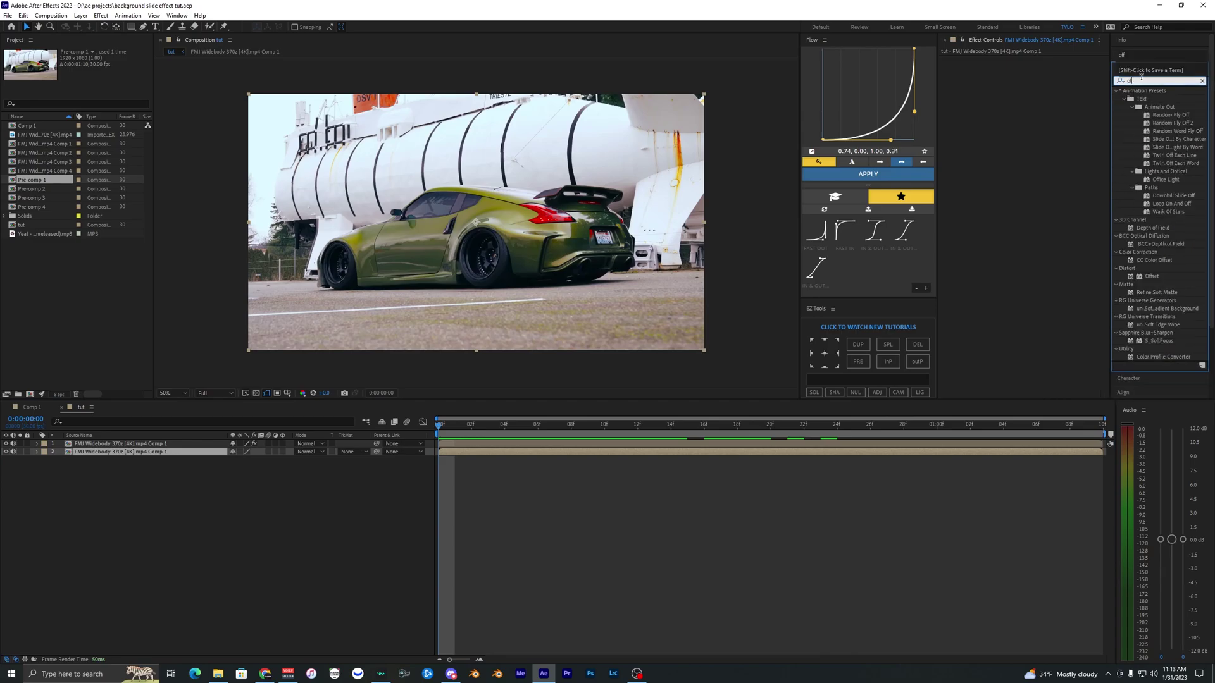
{"action": "left_click_drag", "start_coordinate": [1150, 115], "coordinate": [983, 154]}
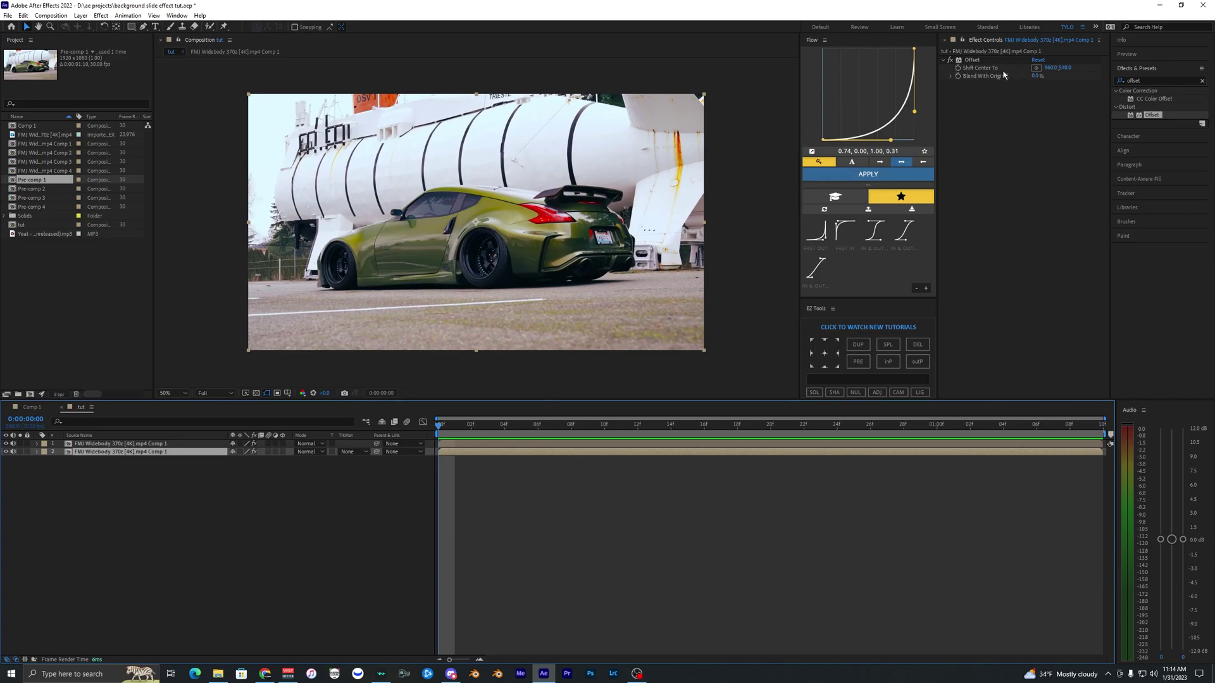
Keyframe the Offset's Shift Center To at the first frame and at frame 28, with a strongly negative X value at frame 28.
{"action": "left_click", "coordinate": [958, 68]}
{"action": "left_click", "coordinate": [506, 490]}
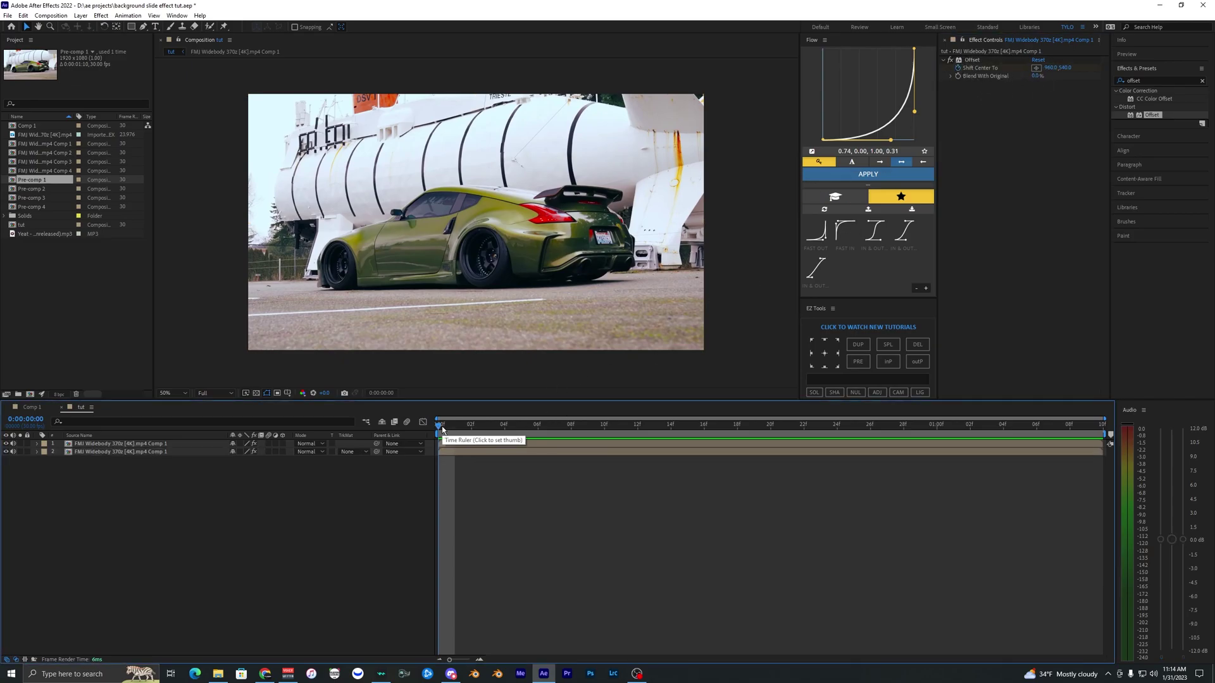
{"action": "left_click_drag", "start_coordinate": [444, 426], "coordinate": [905, 439]}
{"action": "left_click_drag", "start_coordinate": [1049, 68], "coordinate": [959, 74]}
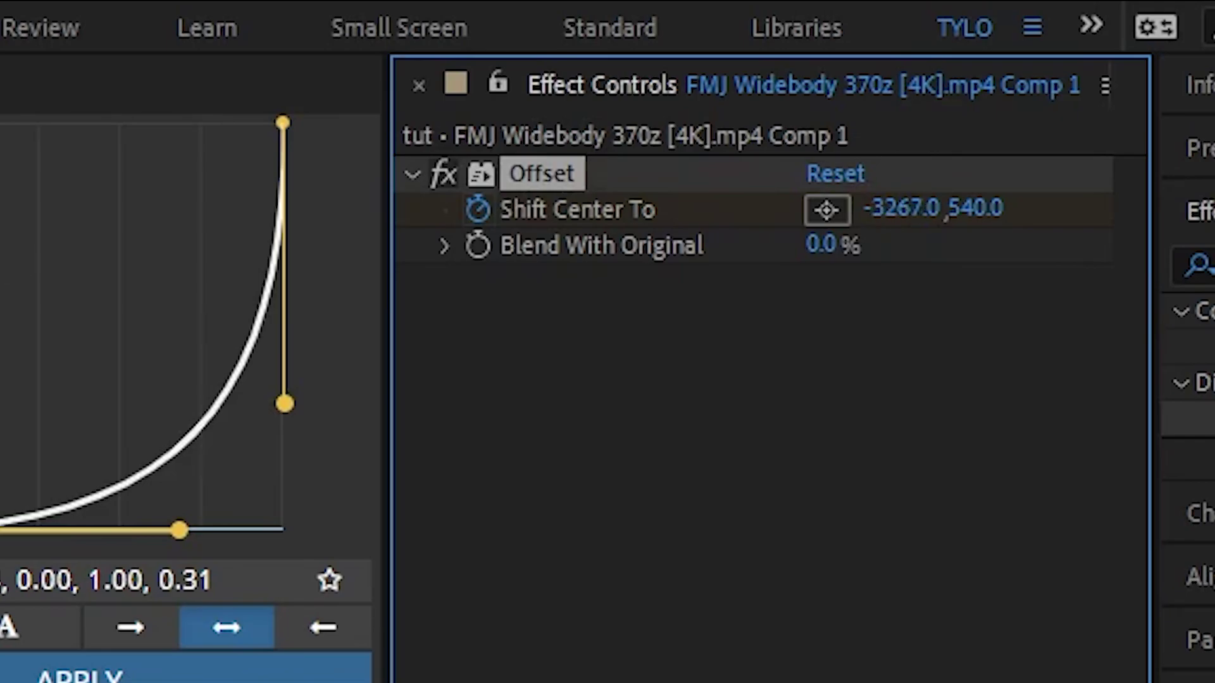
{"action": "left_click_drag", "start_coordinate": [902, 208], "coordinate": [1, 151]}
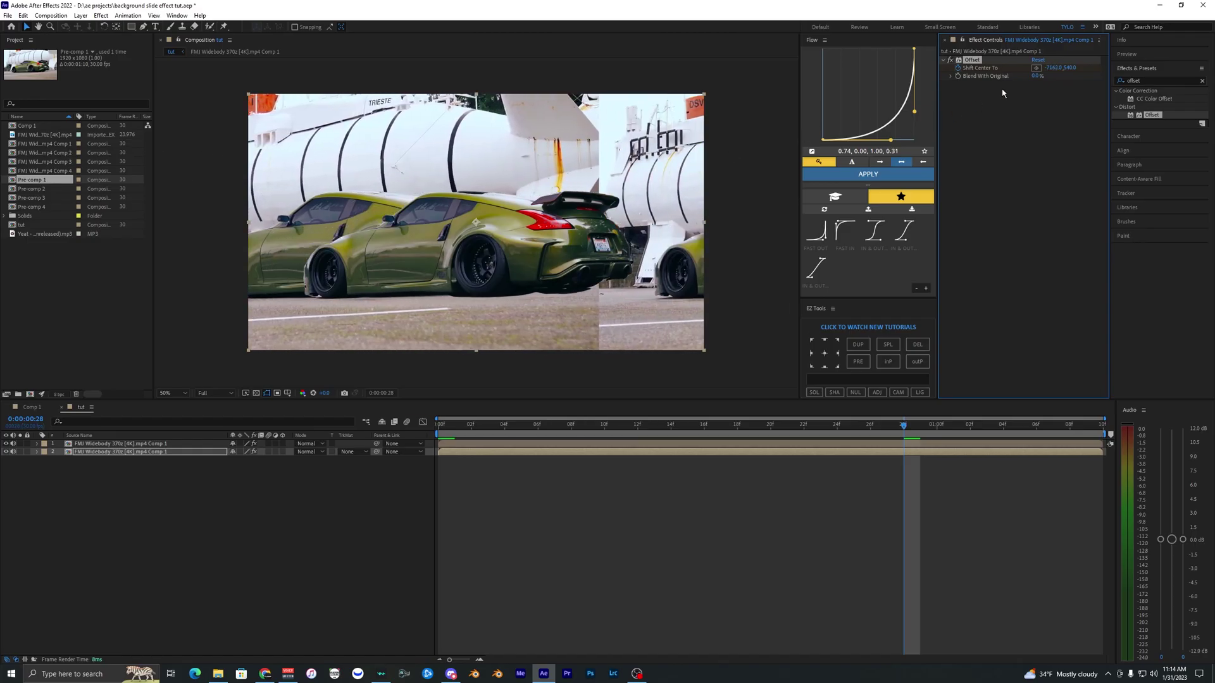
{"action": "left_click_drag", "start_coordinate": [1052, 68], "coordinate": [680, 123]}
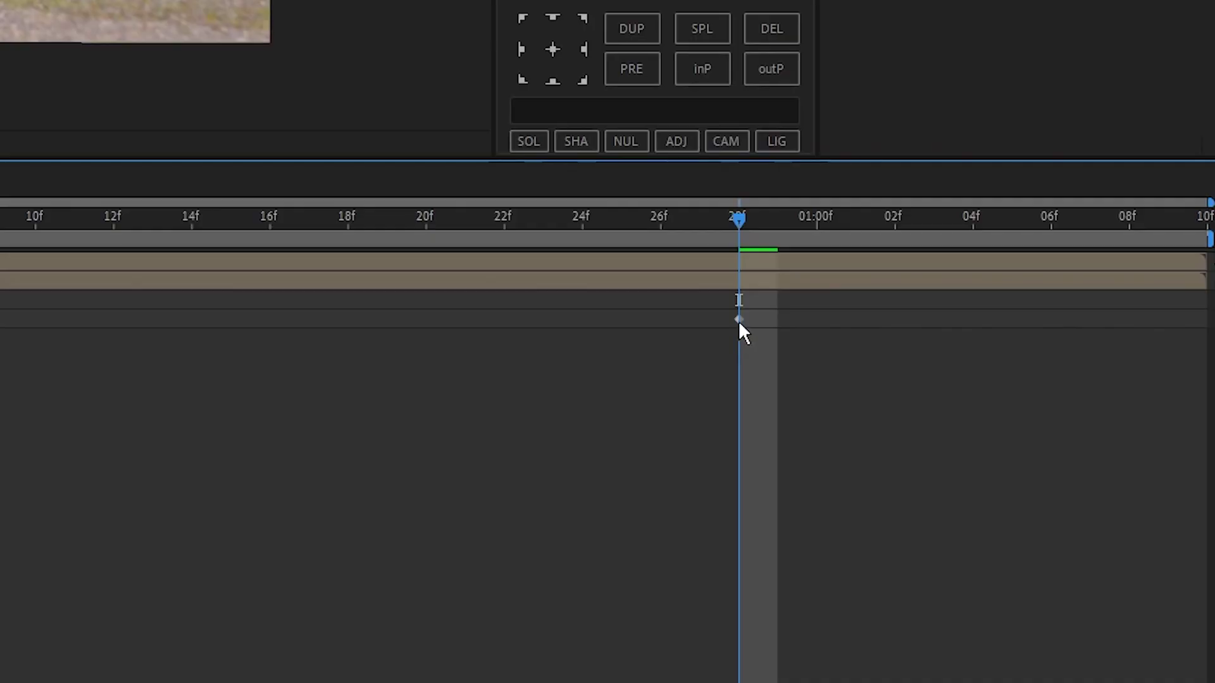
Move the second Shift Center To keyframe from frame 28 to the end of the composition.
{"action": "left_click", "coordinate": [739, 320]}
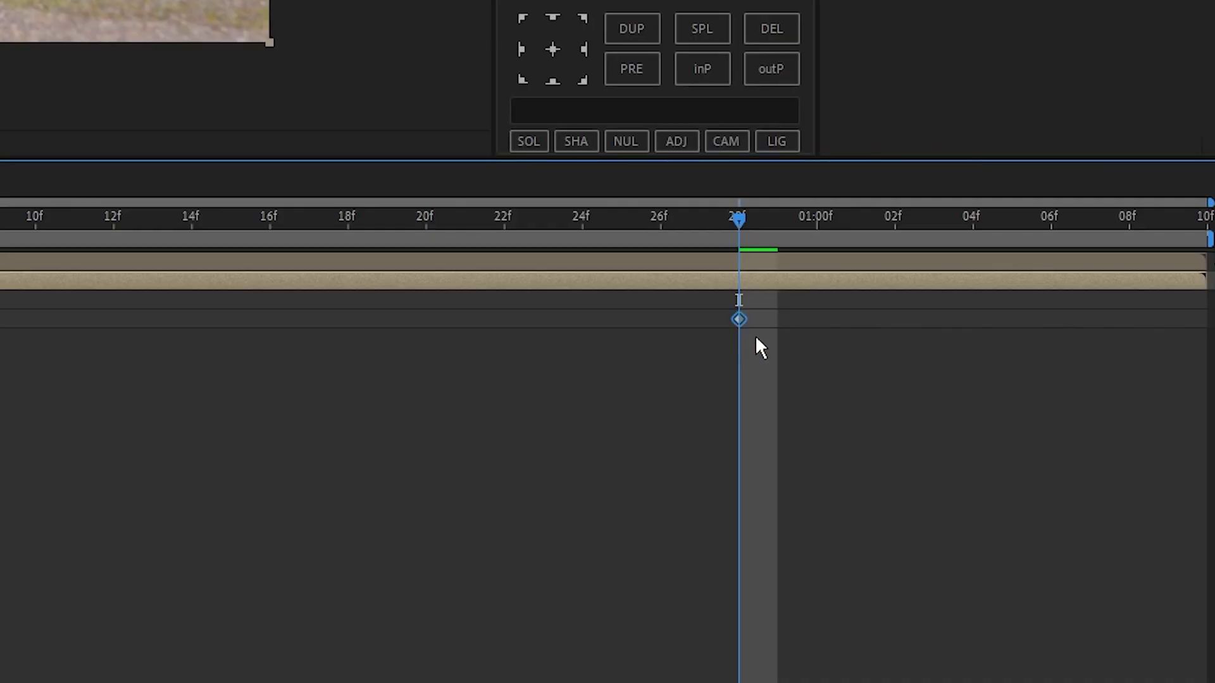
{"action": "left_click_drag", "start_coordinate": [739, 320], "coordinate": [1203, 322]}
{"action": "left_click", "coordinate": [890, 388]}
Preview the sliding background from the first frame and scrub through the animation.
{"action": "left_click_drag", "start_coordinate": [471, 430], "coordinate": [437, 430]}
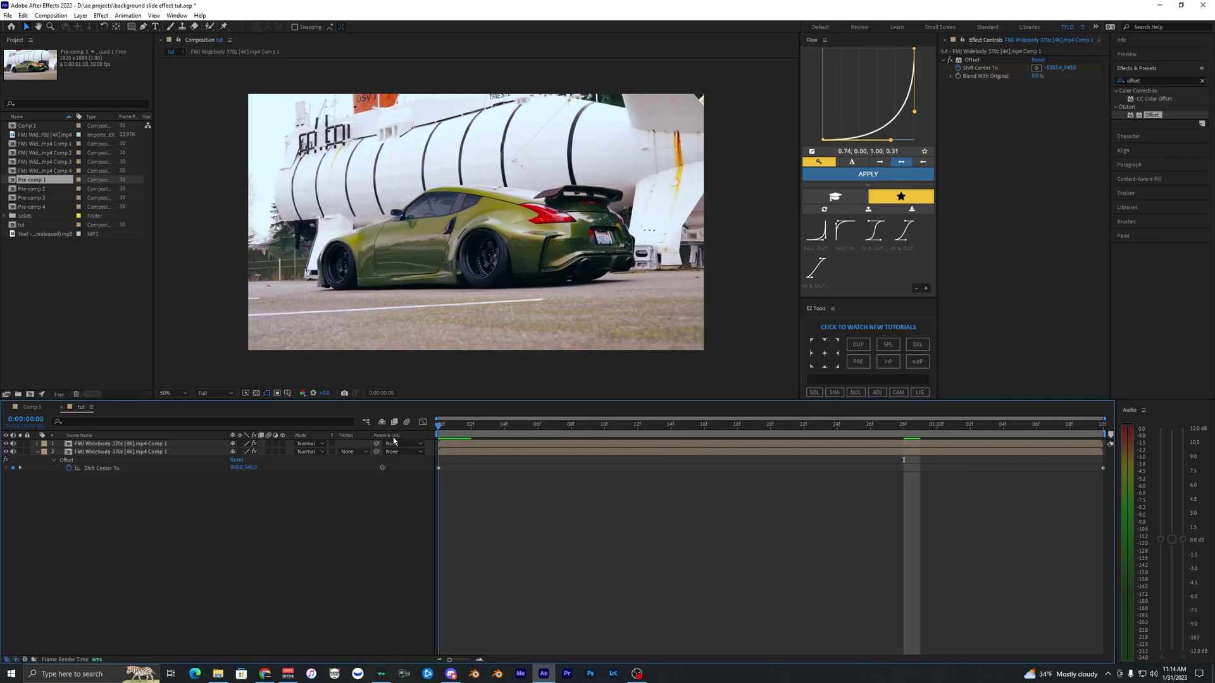
{"action": "left_click", "coordinate": [472, 453]}
{"action": "key", "text": "space"}
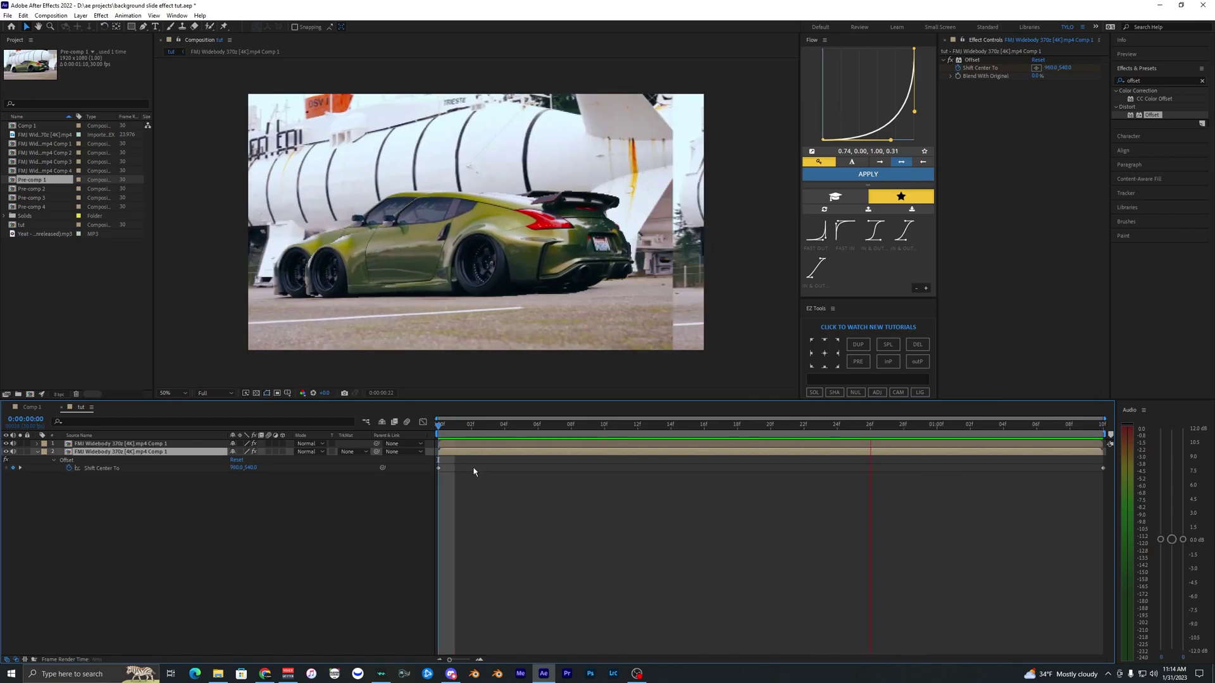
{"action": "key", "text": "space"}
{"action": "left_click_drag", "start_coordinate": [468, 427], "coordinate": [737, 412]}
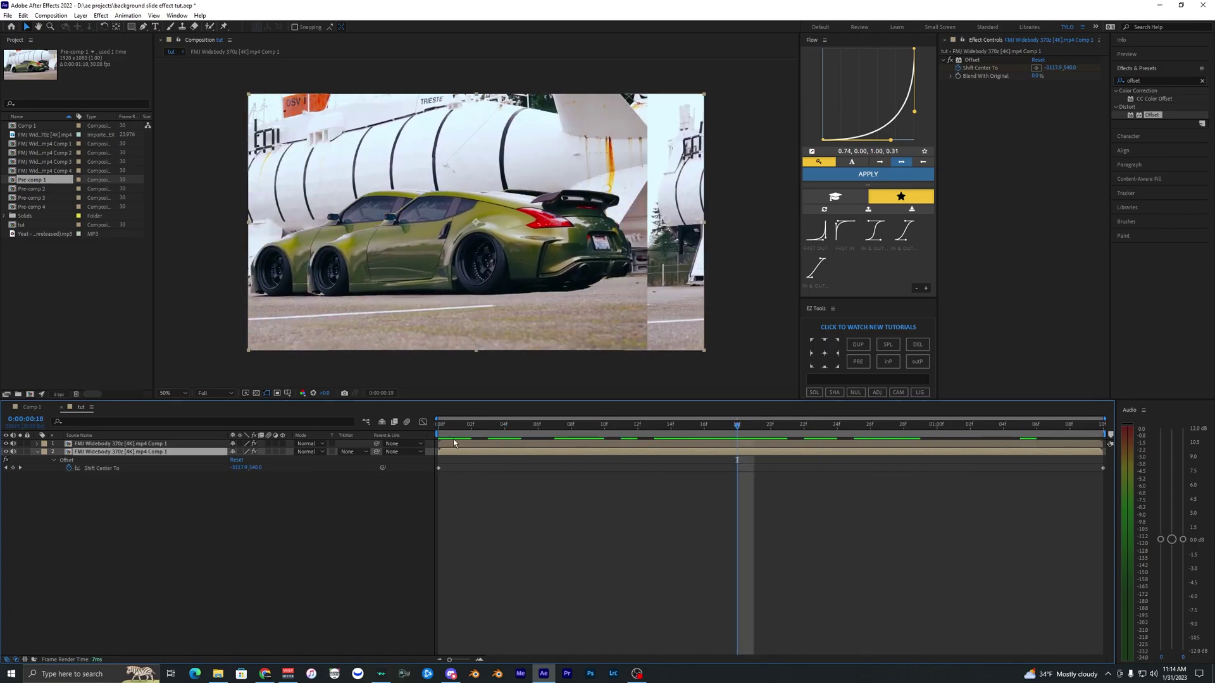
{"action": "left_click_drag", "start_coordinate": [453, 439], "coordinate": [728, 366]}
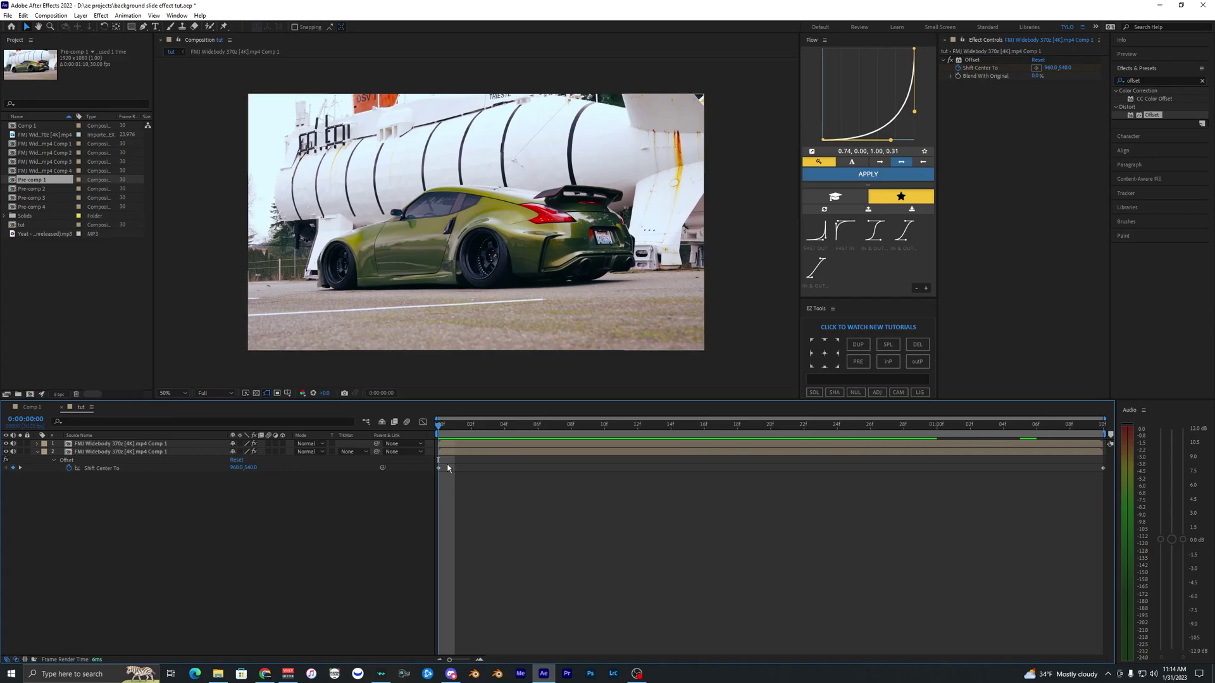
Apply Easy Ease to both Shift Center To keyframes and reshape their speed graph so the slide accelerates steadily toward the last keyframe.
{"action": "left_click_drag", "start_coordinate": [439, 485], "coordinate": [1110, 460]}
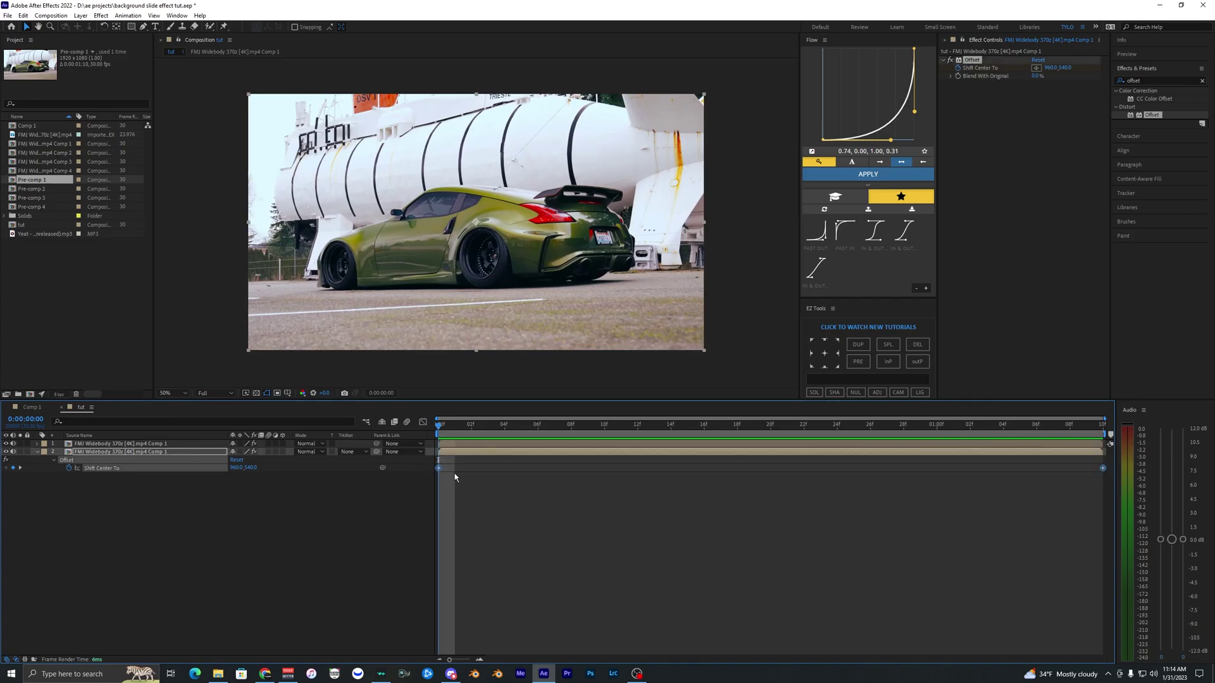
{"action": "key", "text": "F9"}
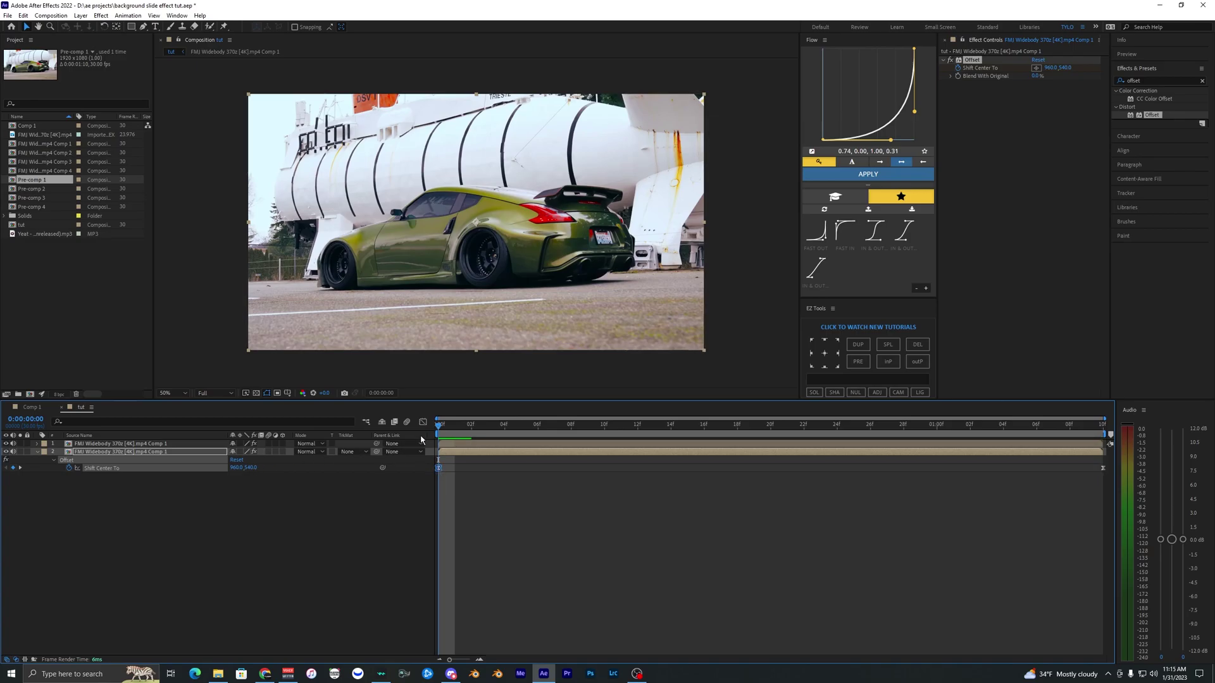
{"action": "left_click", "coordinate": [424, 422]}
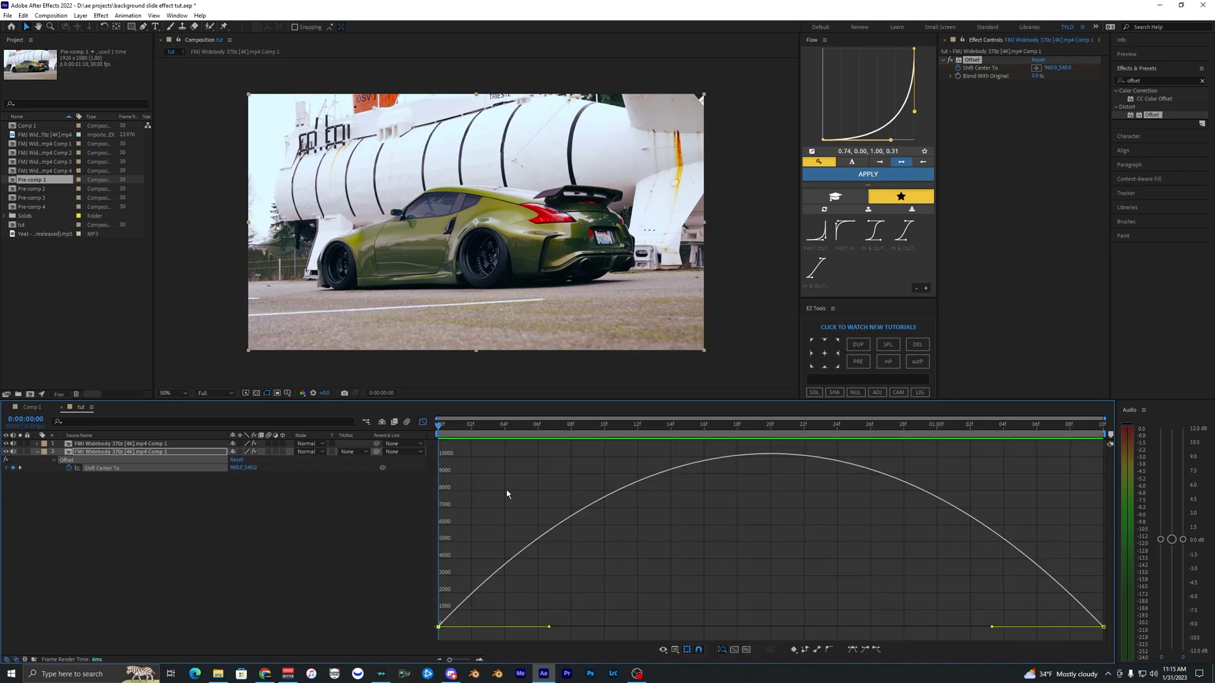
{"action": "left_click", "coordinate": [438, 627]}
{"action": "left_click_drag", "start_coordinate": [992, 627], "coordinate": [1103, 644]}
{"action": "left_click_drag", "start_coordinate": [548, 627], "coordinate": [678, 623]}
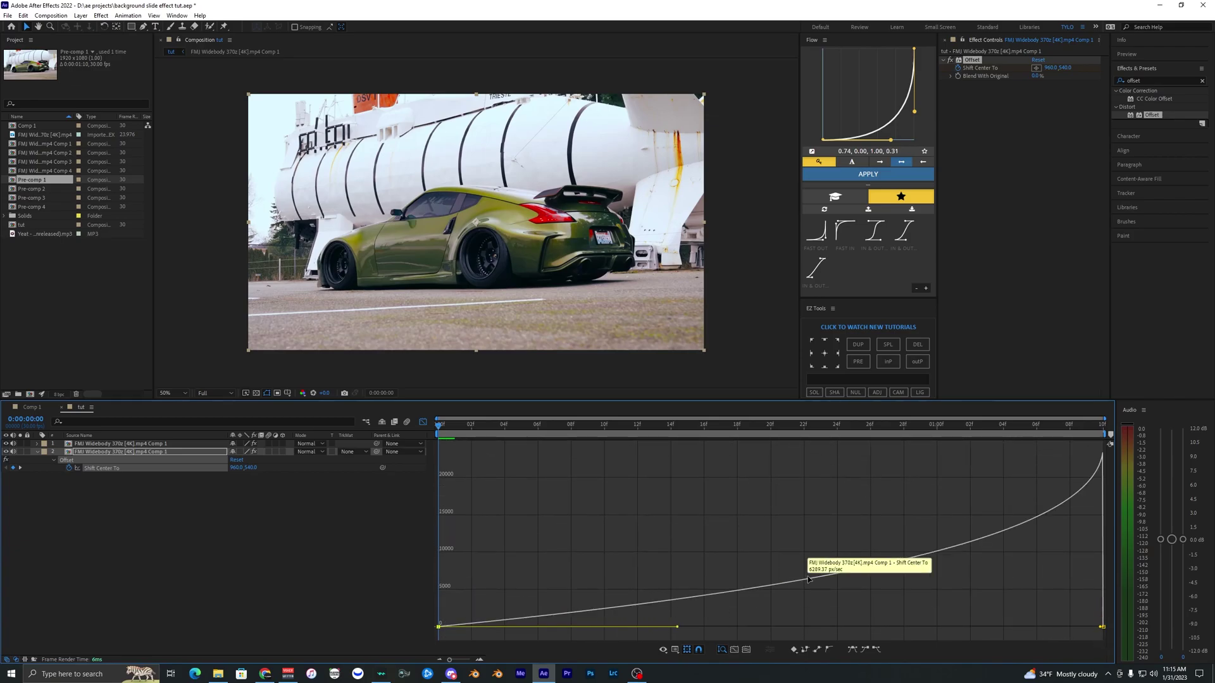
{"action": "mouse_move", "coordinate": [449, 425]}
{"action": "left_mouse_down"}
{"action": "mouse_move", "coordinate": [591, 442]}
{"action": "mouse_move", "coordinate": [983, 439]}
{"action": "mouse_move", "coordinate": [433, 427]}
{"action": "left_mouse_up"}
{"action": "left_click", "coordinate": [423, 422]}
Preview the eased background slide and examine the car and the repeating background around frame 33 in the composition view.
{"action": "left_click", "coordinate": [461, 478]}
{"action": "left_click", "coordinate": [461, 478]}
{"action": "key", "text": "space"}
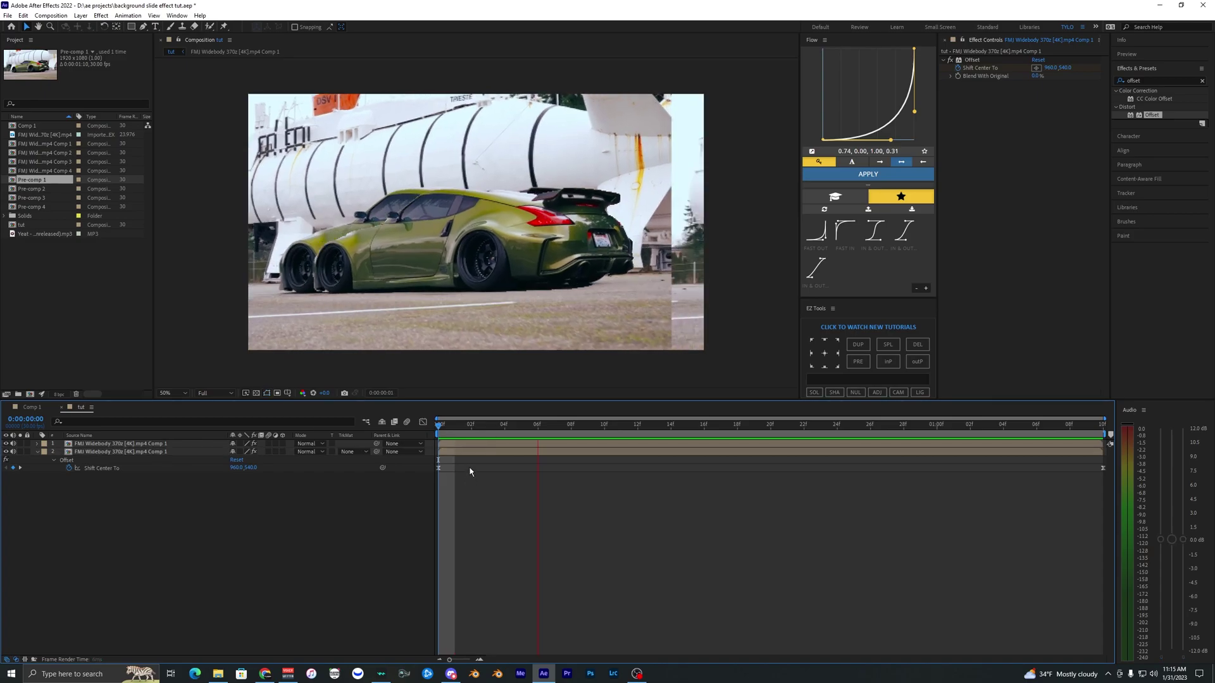
{"action": "key", "text": "space"}
{"action": "left_click_drag", "start_coordinate": [853, 427], "coordinate": [988, 428]}
{"action": "scroll", "coordinate": [700, 184], "scroll_direction": "up", "scroll_amount": 1}
{"action": "left_click_drag", "start_coordinate": [700, 184], "coordinate": [480, 165]}
{"action": "scroll", "coordinate": [656, 225], "scroll_direction": "down", "scroll_amount": 1}
{"action": "left_click_drag", "start_coordinate": [656, 225], "coordinate": [758, 240]}
Apply the Directional Blur effect to the lower background layer and set its Direction to 90°.
{"action": "left_click", "coordinate": [1154, 80]}
{"action": "type", "text": "dire"}
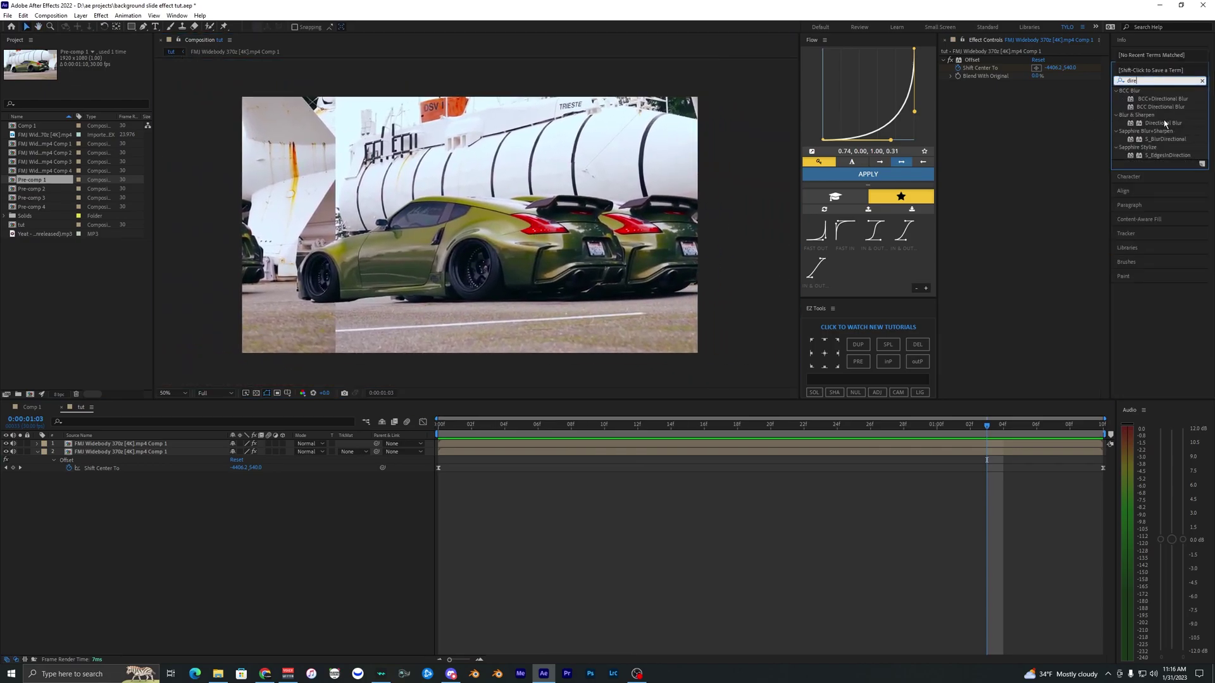
{"action": "double_click", "coordinate": [1163, 123]}
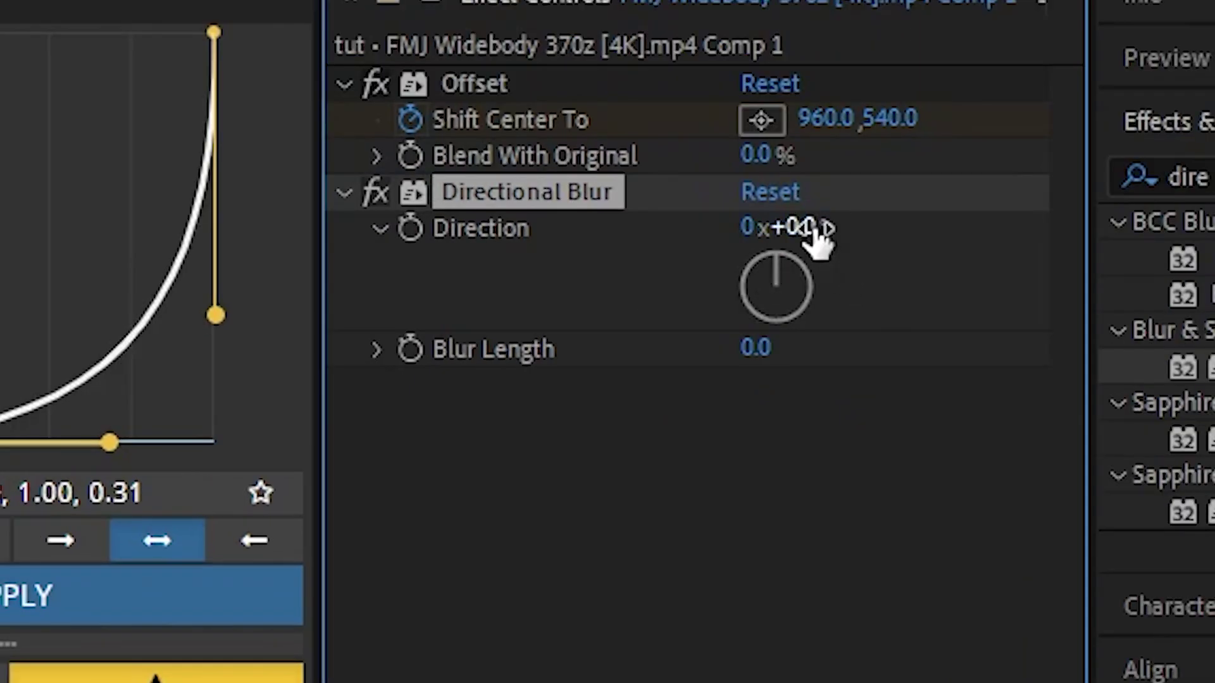
{"action": "left_click", "coordinate": [703, 250]}
{"action": "type", "text": "90"}
{"action": "key", "text": "Return"}
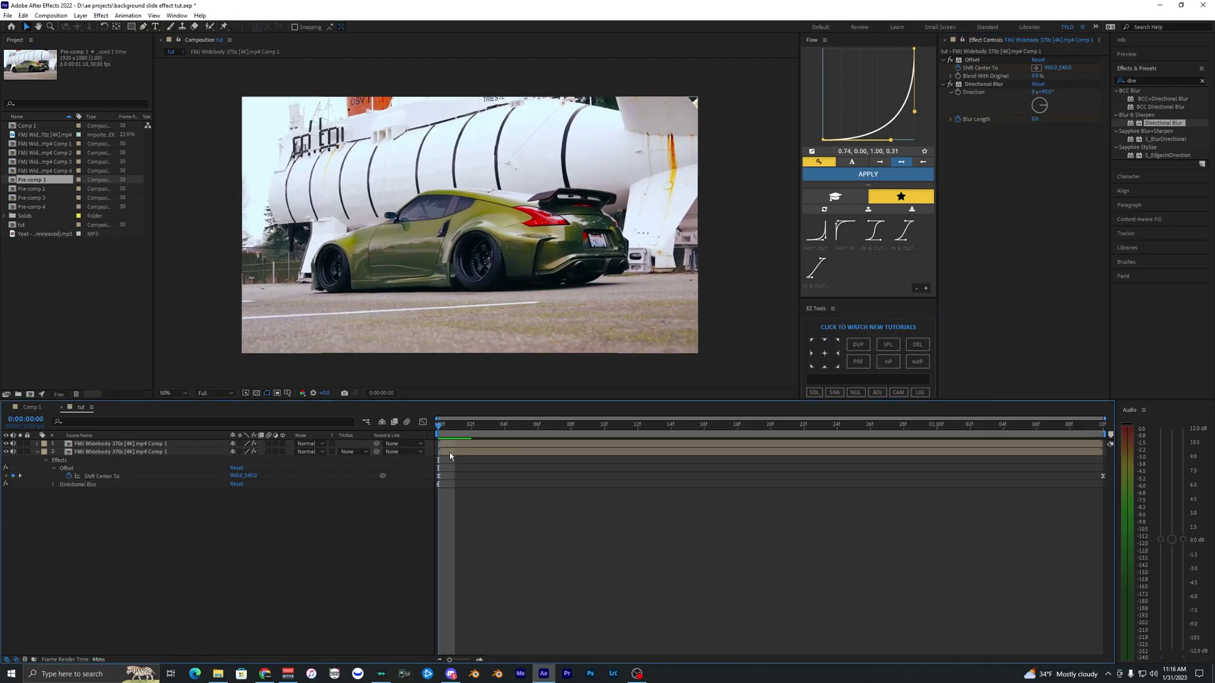
Keyframe the Directional Blur's Blur Length to 40 at frame 16 and preview the slide from the first frame.
{"action": "left_click", "coordinate": [450, 452]}
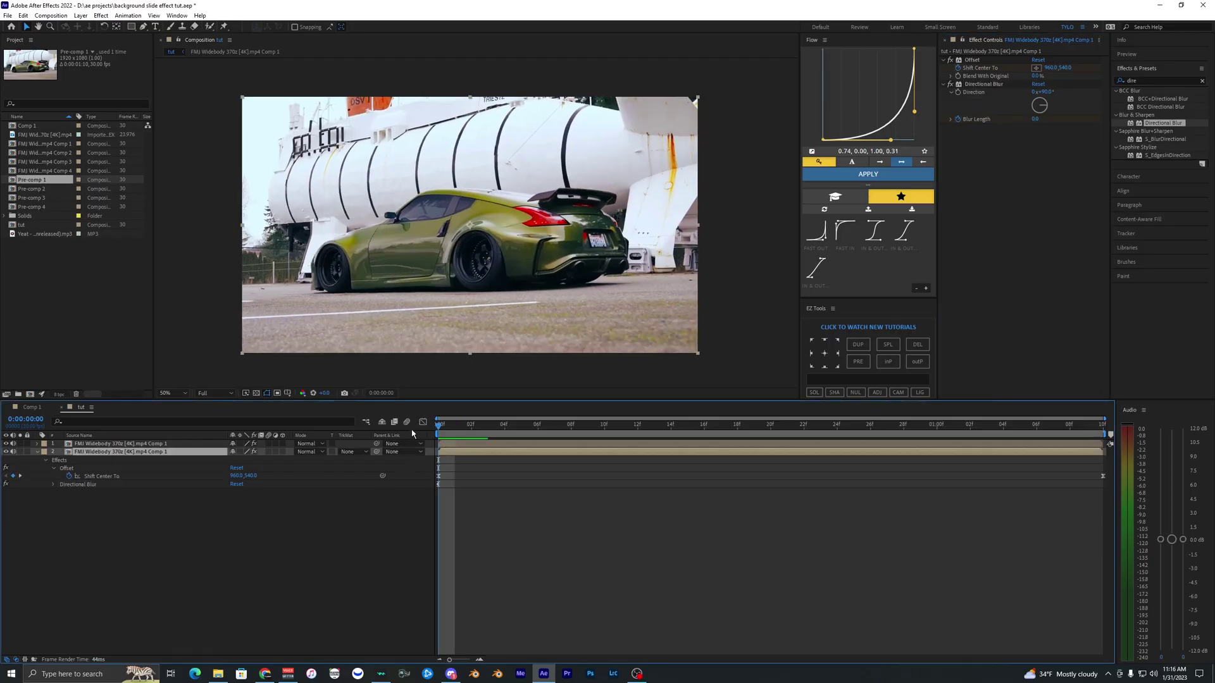
{"action": "left_click_drag", "start_coordinate": [443, 434], "coordinate": [709, 439]}
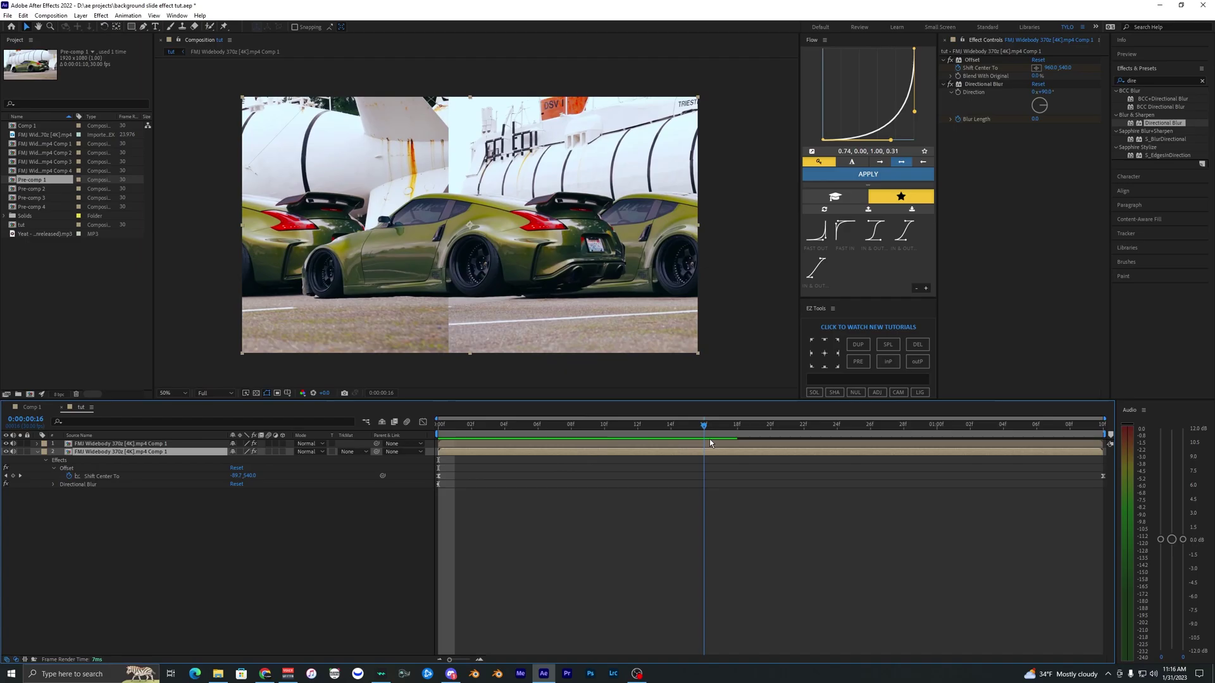
{"action": "left_click", "coordinate": [1034, 119]}
{"action": "type", "text": "40"}
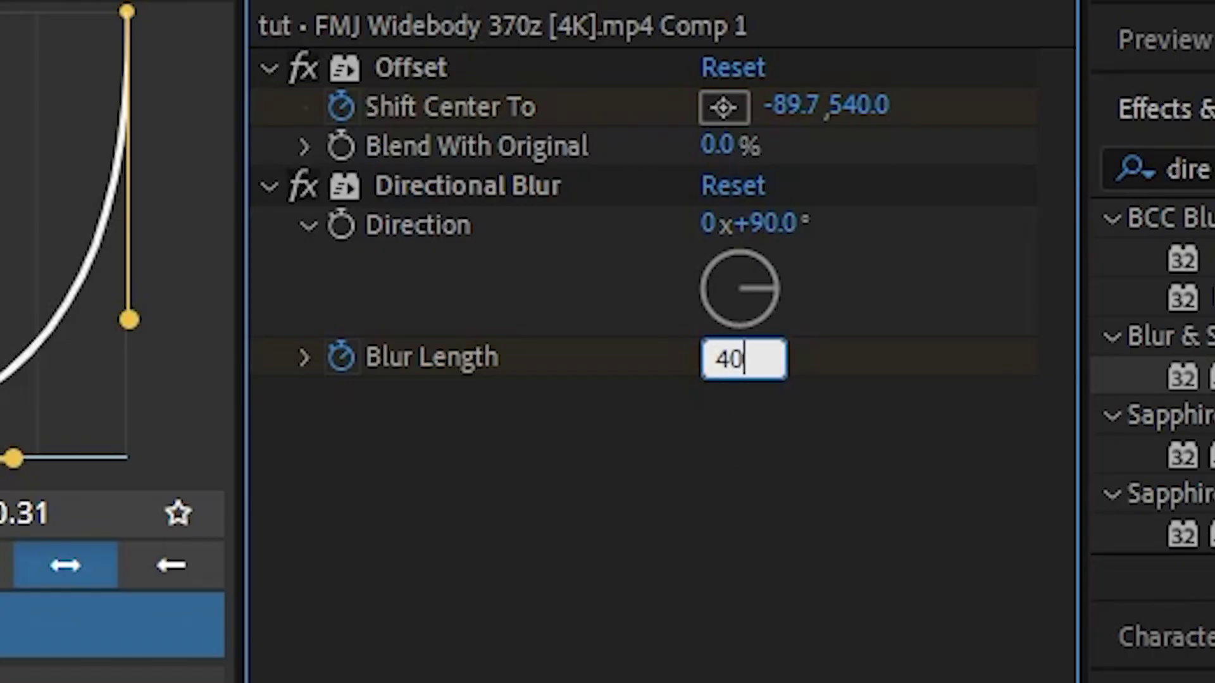
{"action": "key", "text": "Return"}
{"action": "key", "text": "Home"}
{"action": "key", "text": "space"}
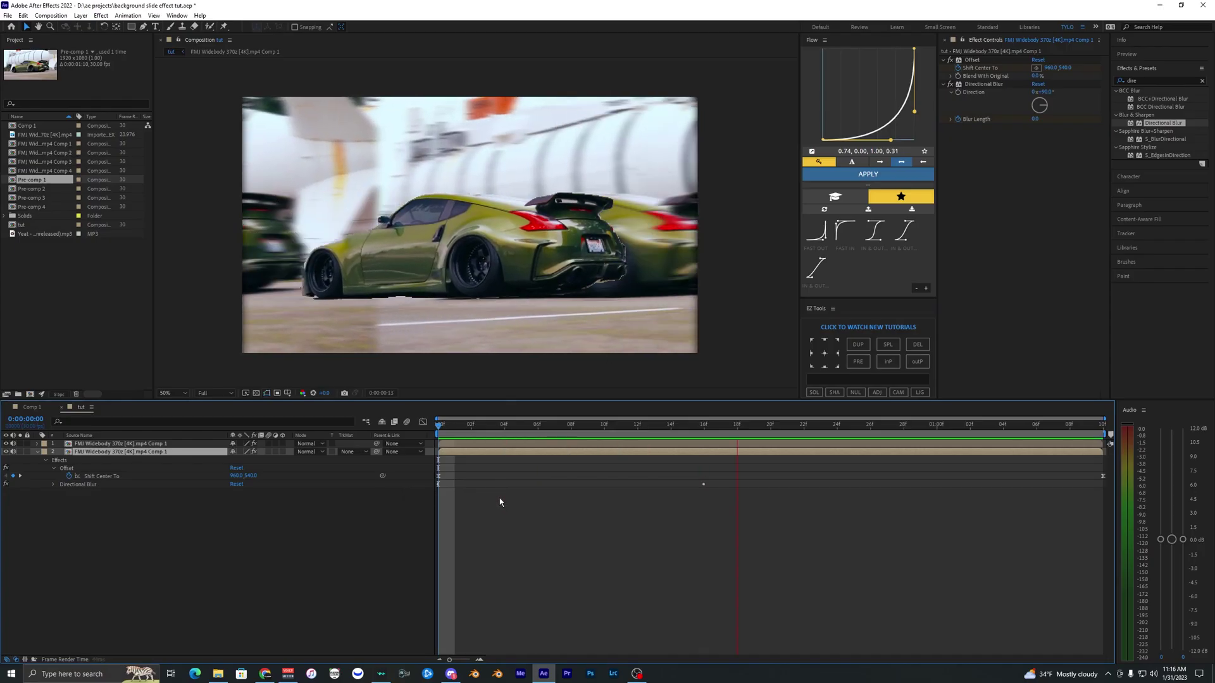
Reveal the background layer's keyframed properties and move the first Blur Length keyframe to frame 4.
{"action": "left_click_drag", "start_coordinate": [578, 438], "coordinate": [538, 427]}
{"action": "key", "text": "u"}
{"action": "left_click", "coordinate": [440, 484]}
{"action": "left_click_drag", "start_coordinate": [523, 485], "coordinate": [506, 485]}
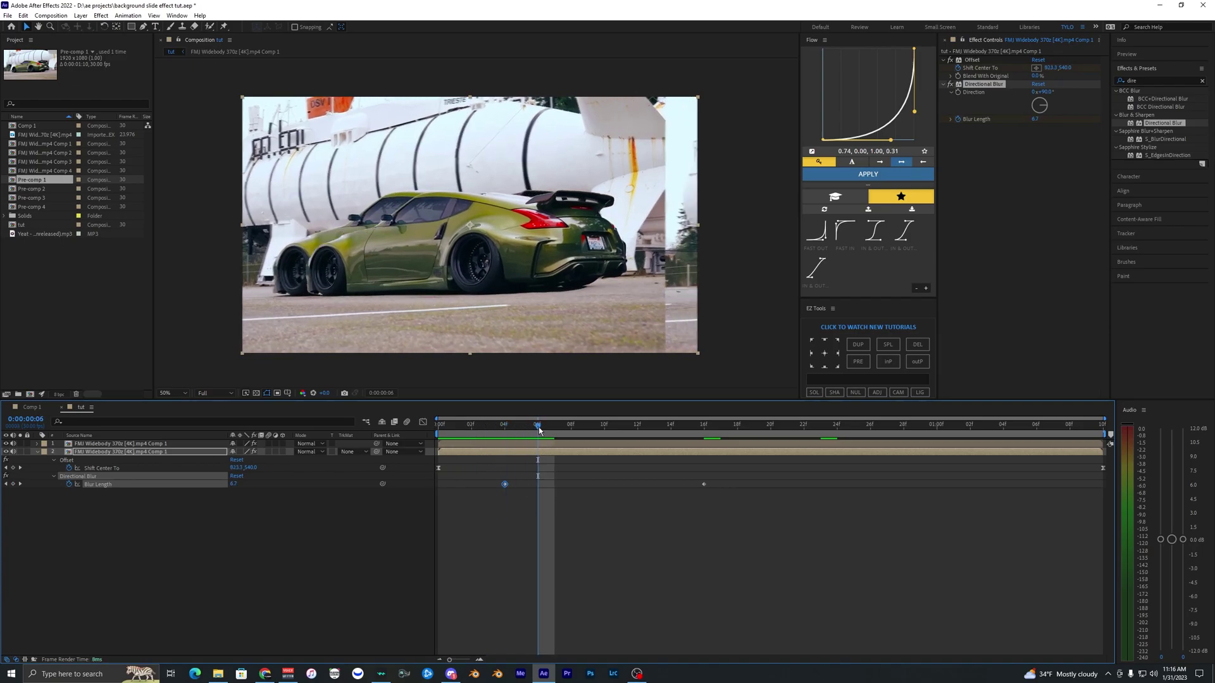
Preview the blurred slide and scrub between frames 26 and 21 to examine the car's edges against the moving background.
{"action": "mouse_move", "coordinate": [538, 426]}
{"action": "left_mouse_down"}
{"action": "mouse_move", "coordinate": [687, 436]}
{"action": "mouse_move", "coordinate": [540, 441]}
{"action": "left_mouse_up"}
{"action": "key", "text": "space"}
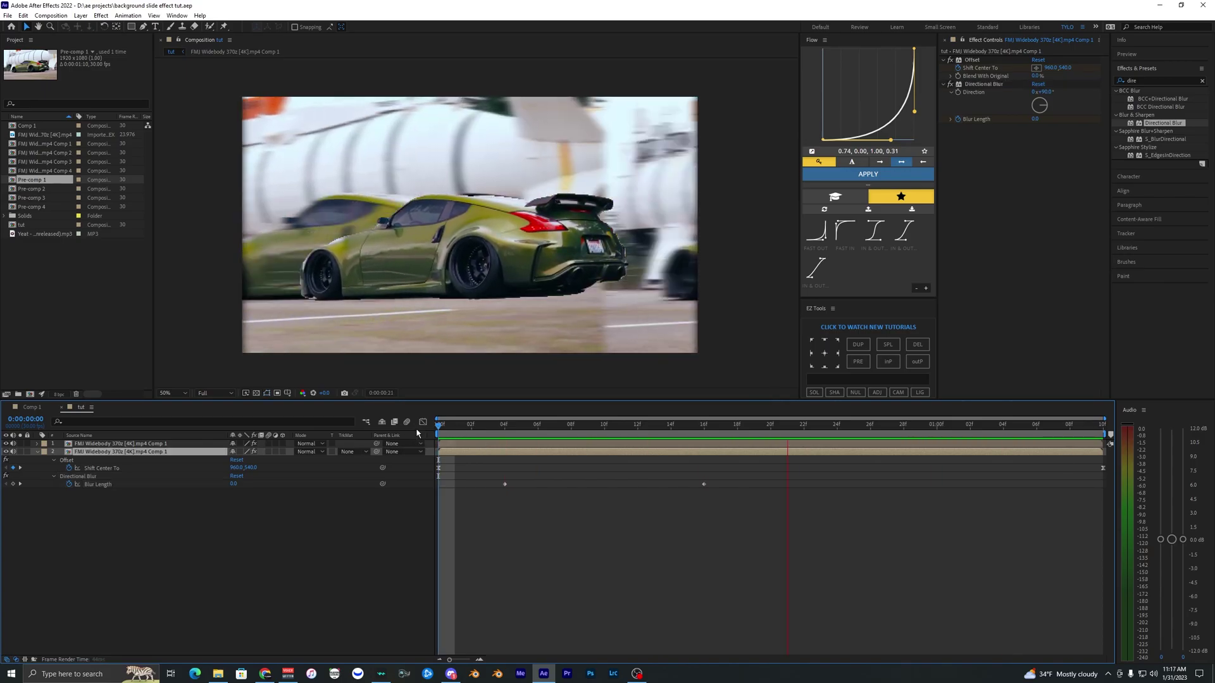
{"action": "mouse_move", "coordinate": [854, 428]}
{"action": "left_mouse_down"}
{"action": "mouse_move", "coordinate": [930, 472]}
{"action": "mouse_move", "coordinate": [800, 433]}
{"action": "mouse_move", "coordinate": [854, 441]}
{"action": "left_mouse_up"}
{"action": "key", "text": "Page_Down"}
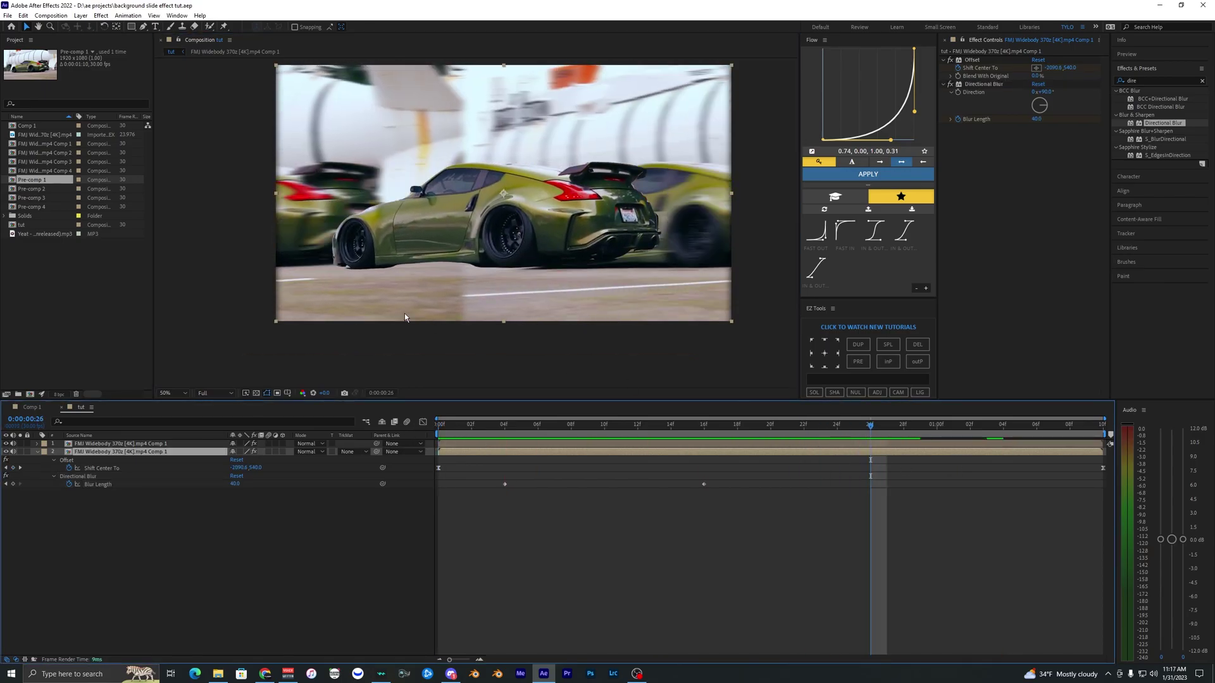
{"action": "scroll", "coordinate": [431, 245], "scroll_direction": "up", "scroll_amount": 1}
{"action": "left_click_drag", "start_coordinate": [430, 245], "coordinate": [405, 248]}
{"action": "left_click_drag", "start_coordinate": [870, 426], "coordinate": [788, 436]}
{"action": "scroll", "coordinate": [681, 330], "scroll_direction": "down", "scroll_amount": 2}
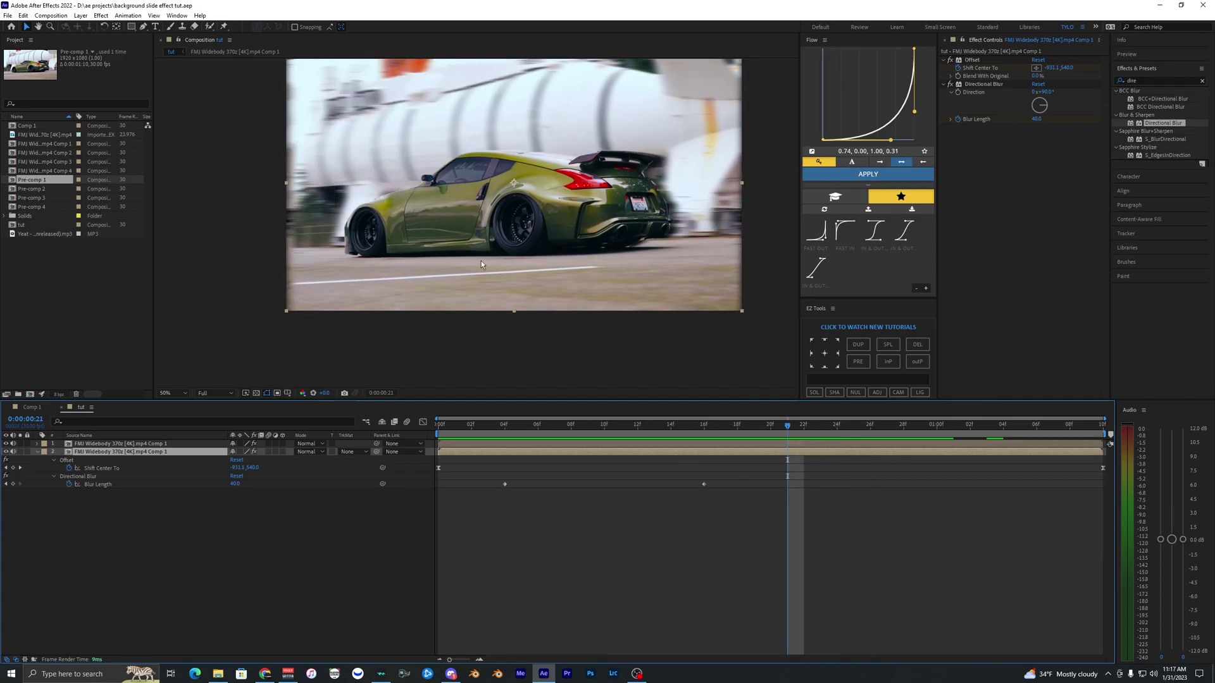
{"action": "left_click_drag", "start_coordinate": [442, 251], "coordinate": [424, 286]}
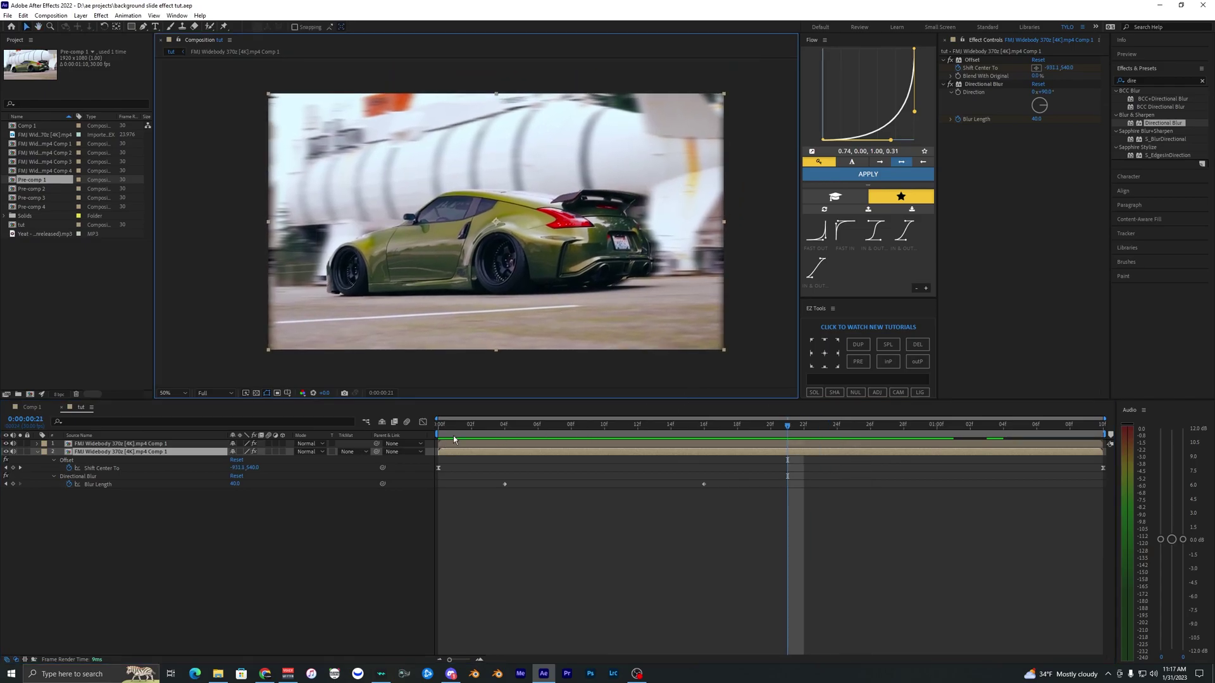
Replay the blurred background slide from the first frame.
{"action": "left_click", "coordinate": [453, 427]}
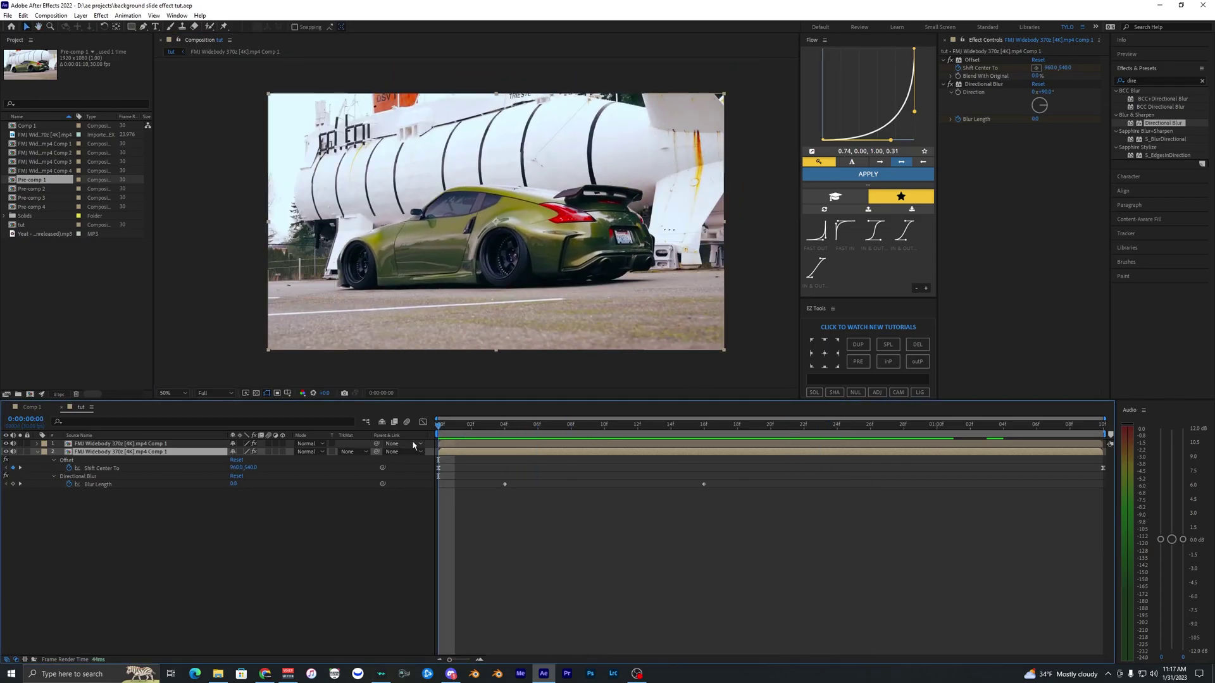
{"action": "key", "text": "Page_Down"}
{"action": "key", "text": "Page_Down"}
{"action": "key", "text": "Page_Down"}
{"action": "key", "text": "Page_Down"}
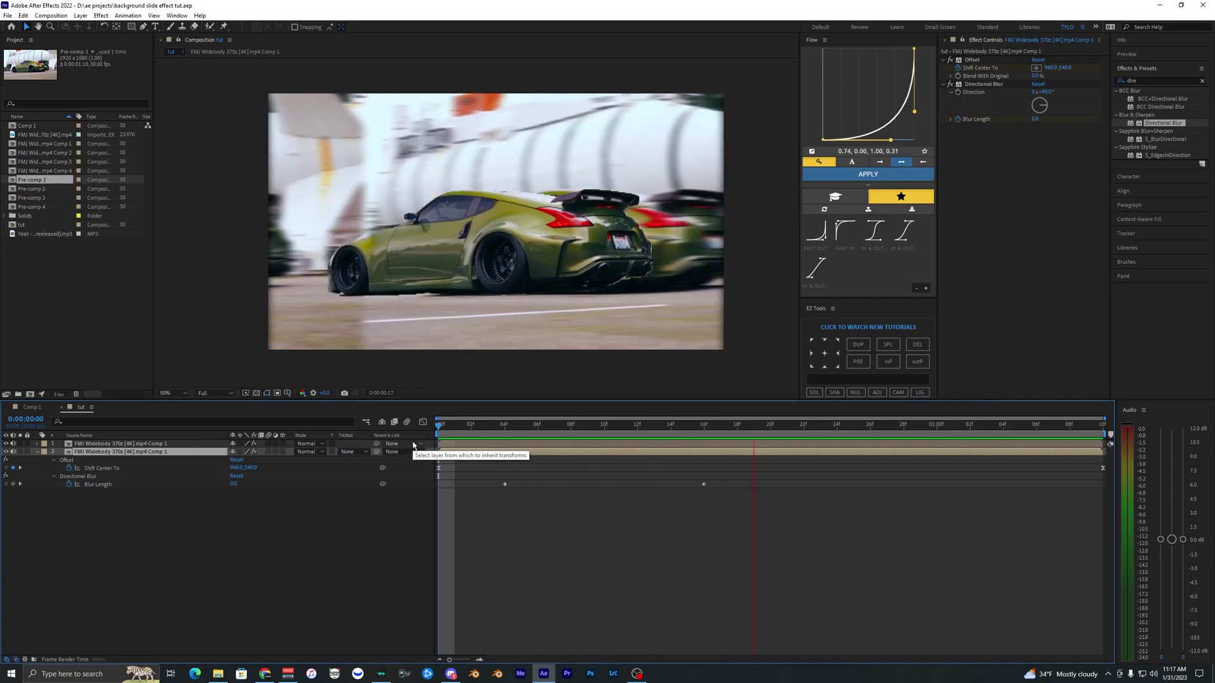
Collapse the background layer's keyframed properties, play the animation from the start and scrub to frame 17.
{"action": "left_click", "coordinate": [450, 426]}
{"action": "key", "text": "u"}
{"action": "left_click", "coordinate": [472, 465]}
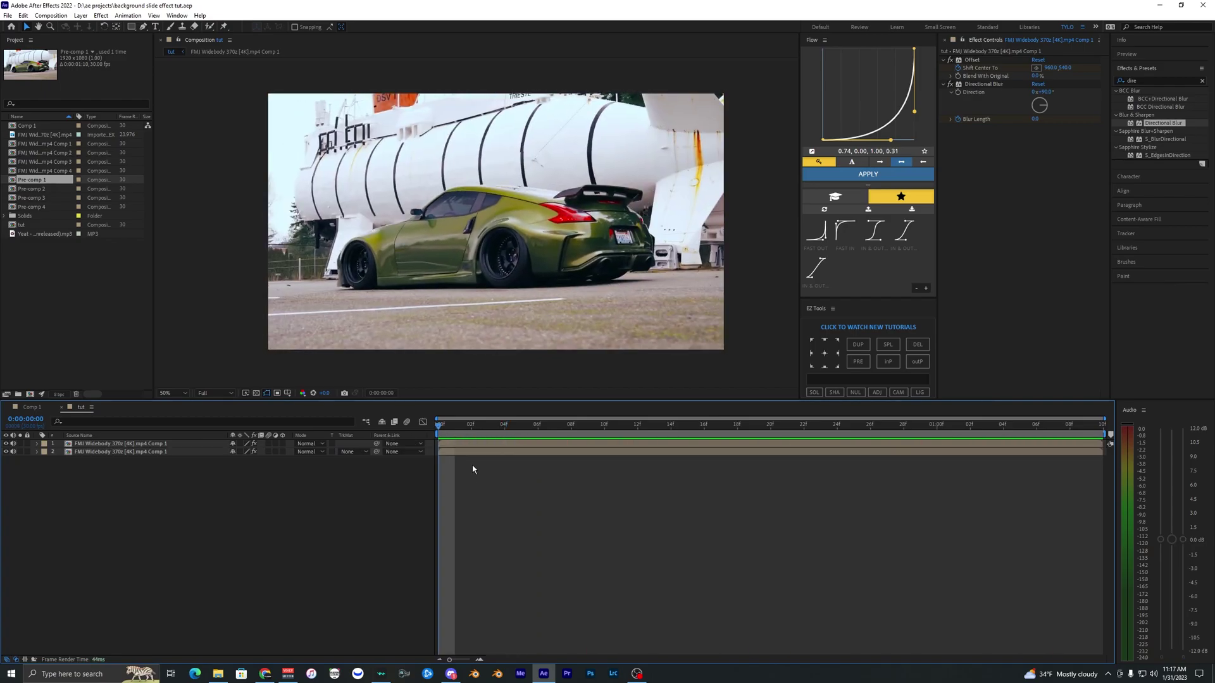
{"action": "key", "text": "space"}
{"action": "left_click_drag", "start_coordinate": [826, 442], "coordinate": [723, 452]}
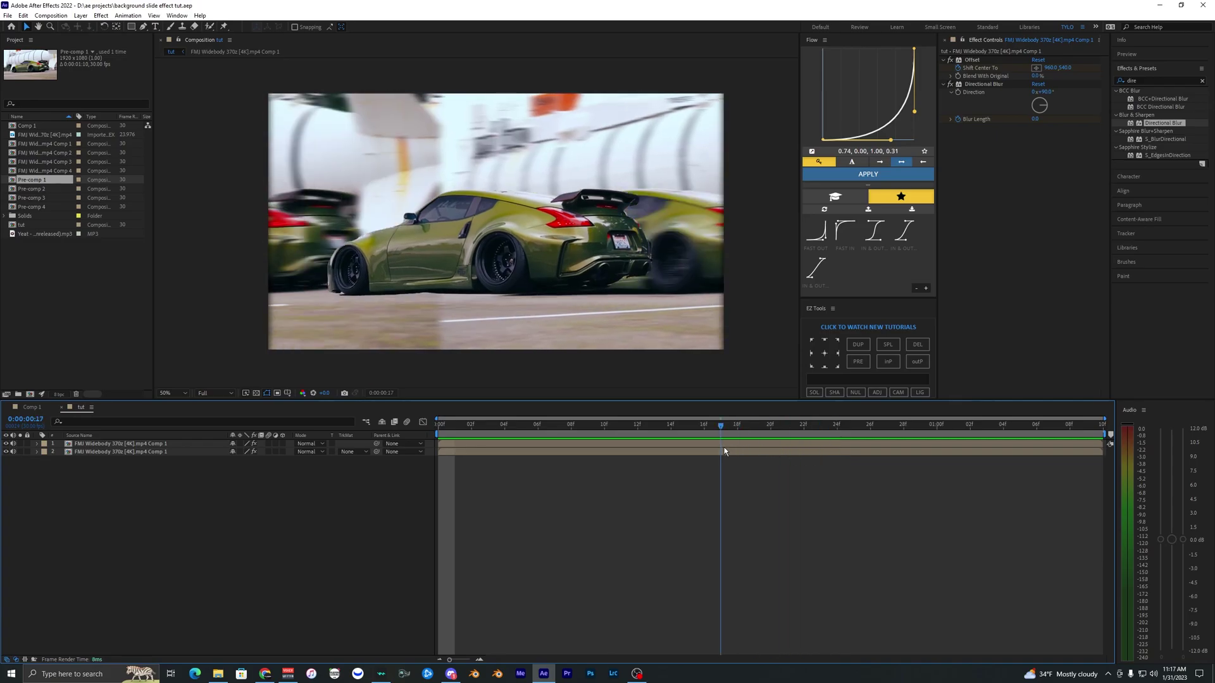